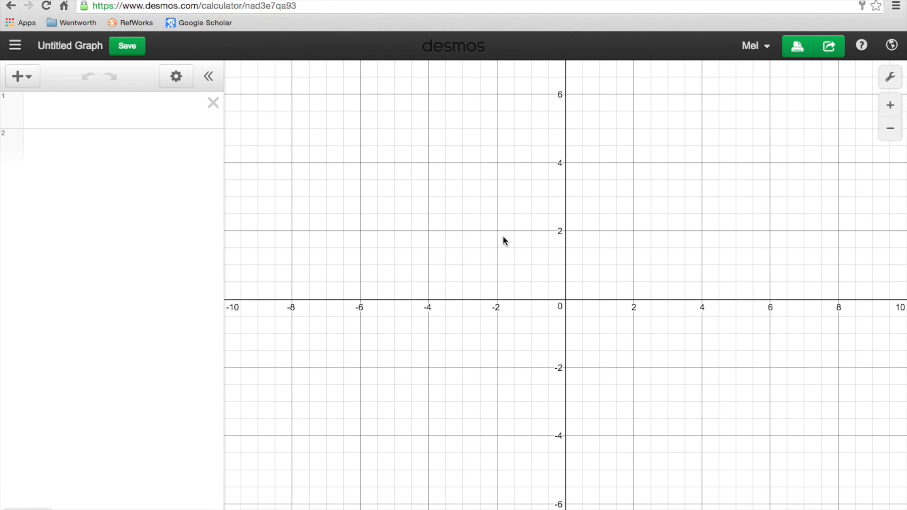
Save the untitled graph under the title Brief Tutorial.
left_click_drag(573, 280, 334, 430)
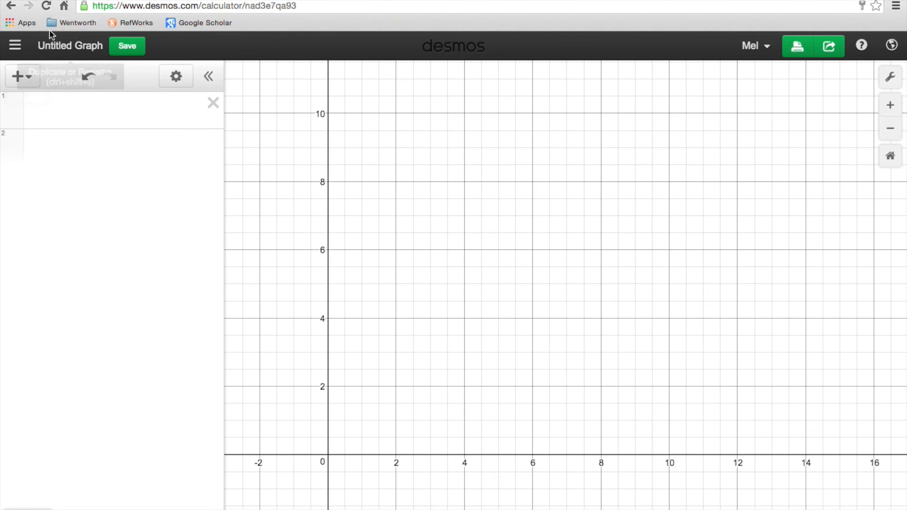
left_click(70, 46)
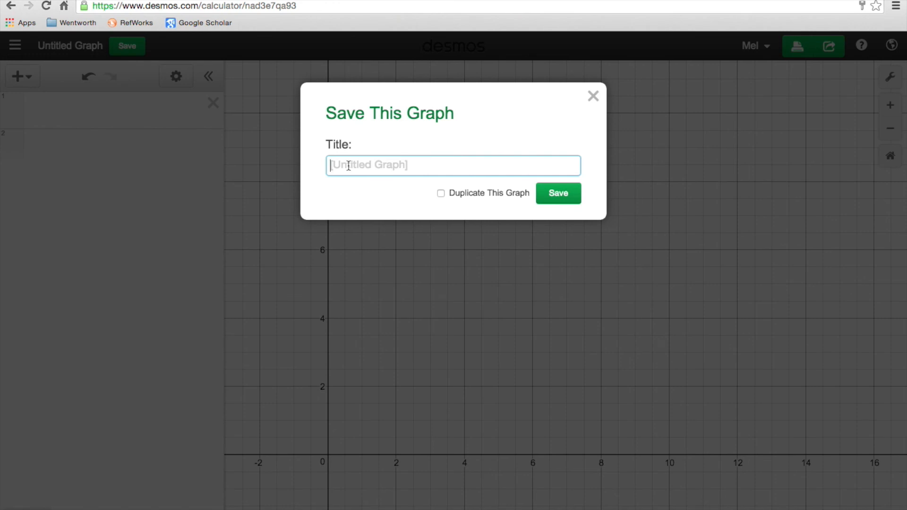
type("Brief Tutorial")
left_click(557, 195)
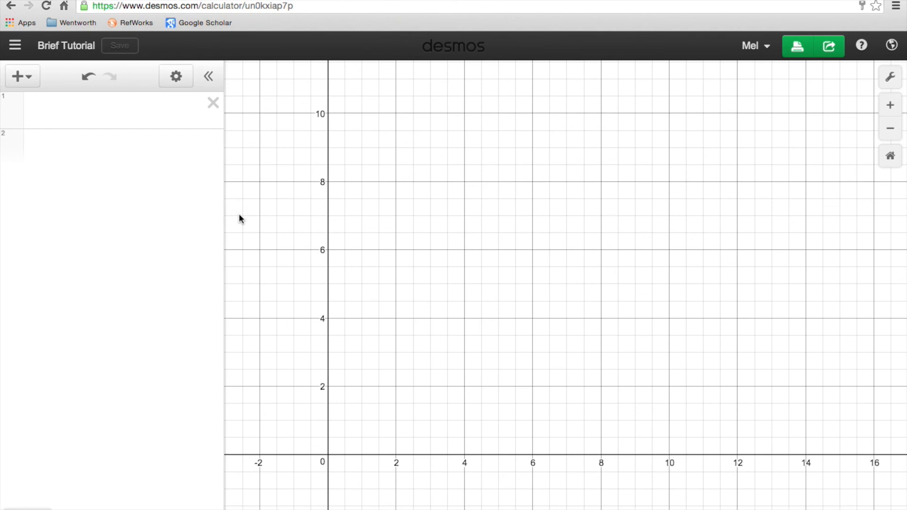
Add a note reading "Brief Tutorial" to the expression list.
left_click(22, 76)
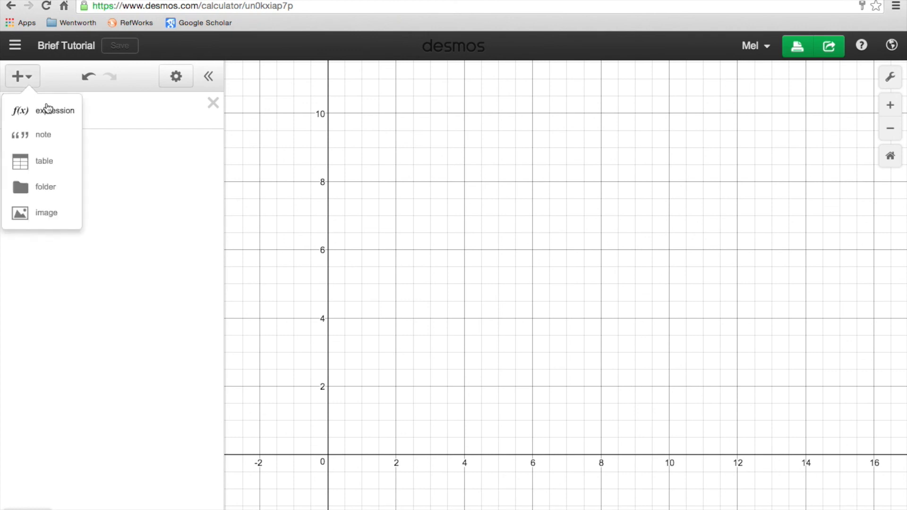
left_click(47, 130)
type("Brei")
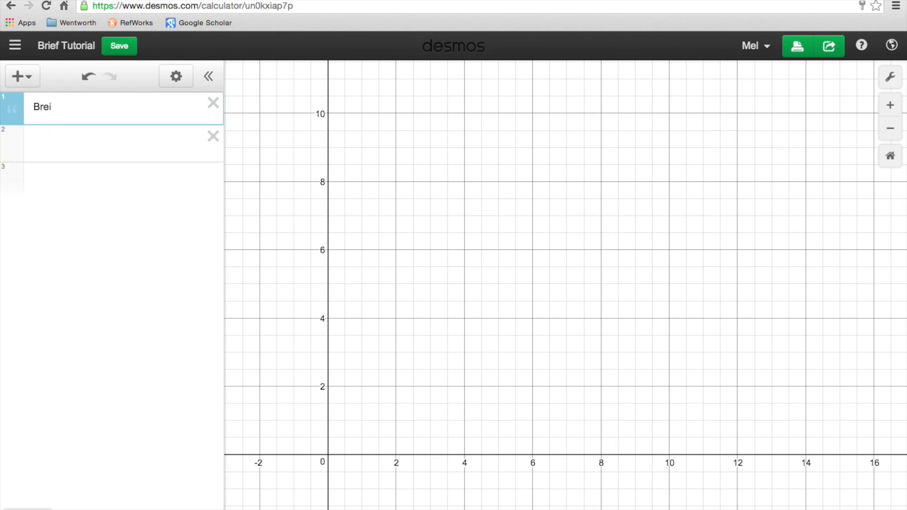
key("BackSpace")
key("BackSpace")
type("ief Tutorial")
Add a folder named Linear Equation below the Brief Tutorial note.
left_click(21, 149)
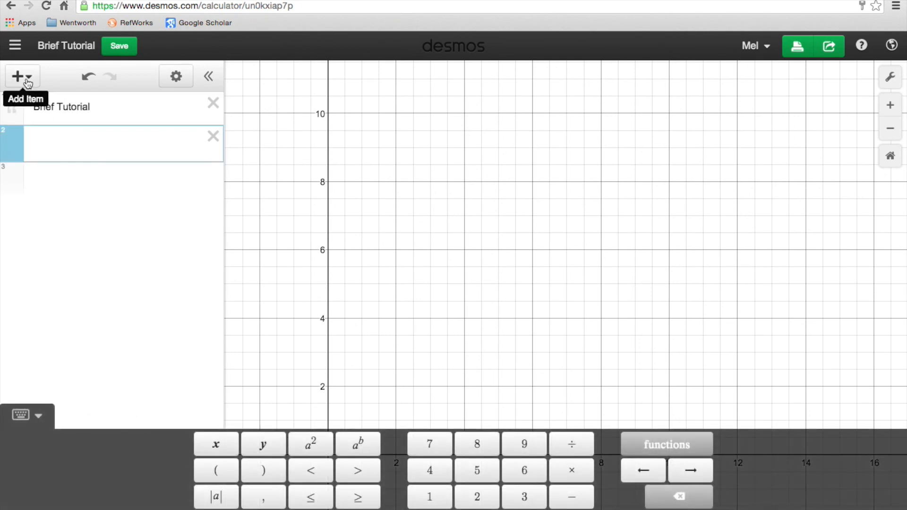
left_click(20, 77)
left_click(32, 182)
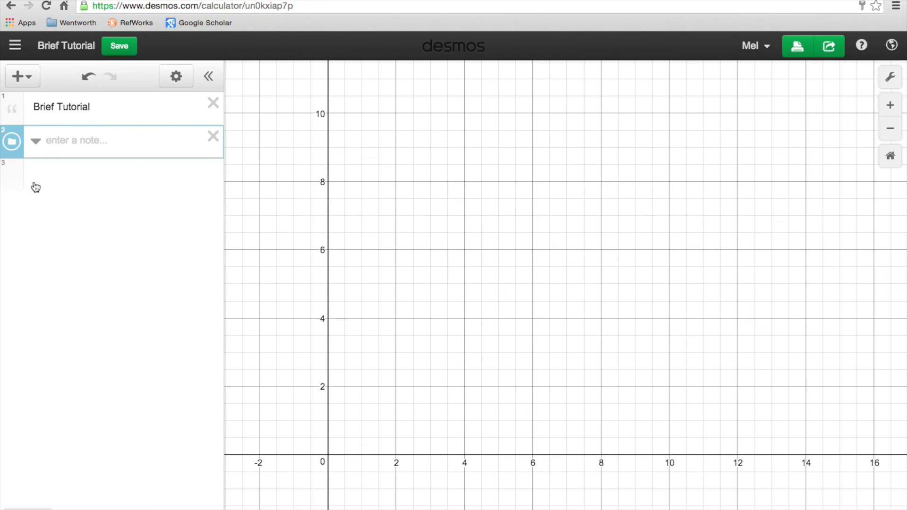
type("Linear Equation")
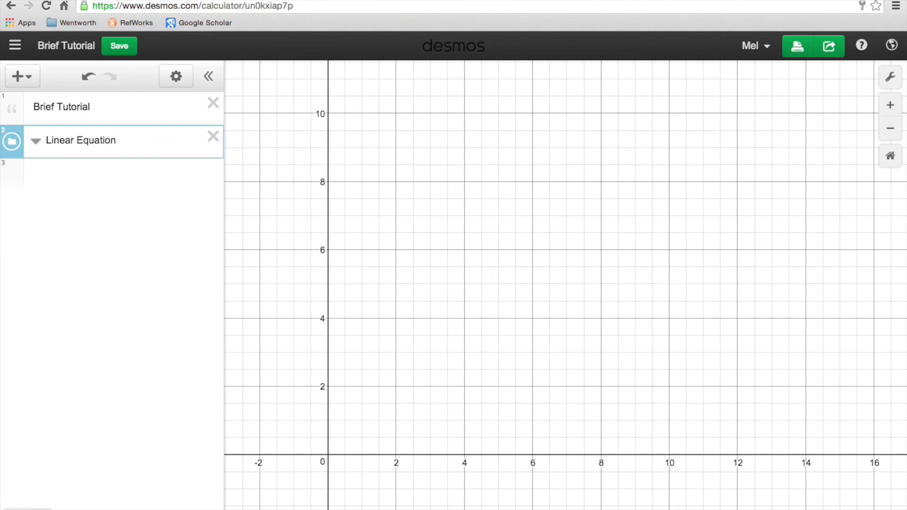
Enter the equation y = mx + b in a new expression below the Linear Equation folder.
left_click(60, 172)
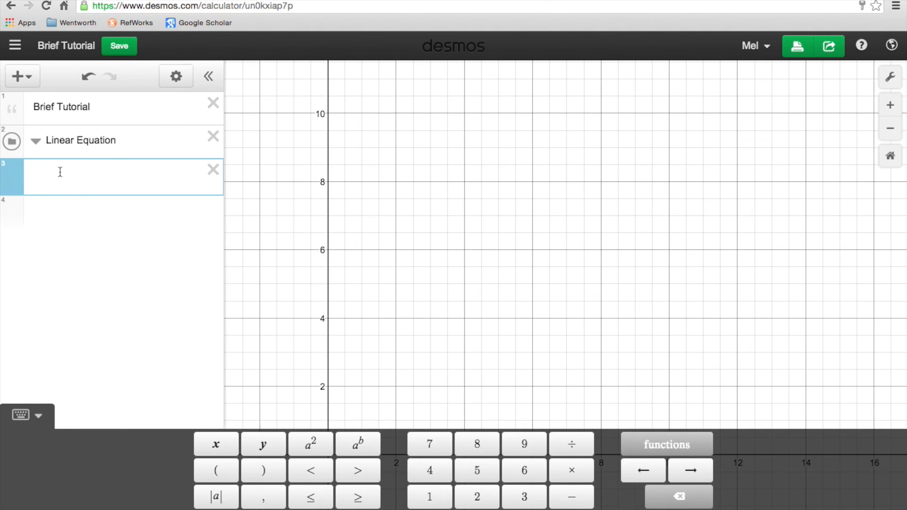
type("y = mx ")
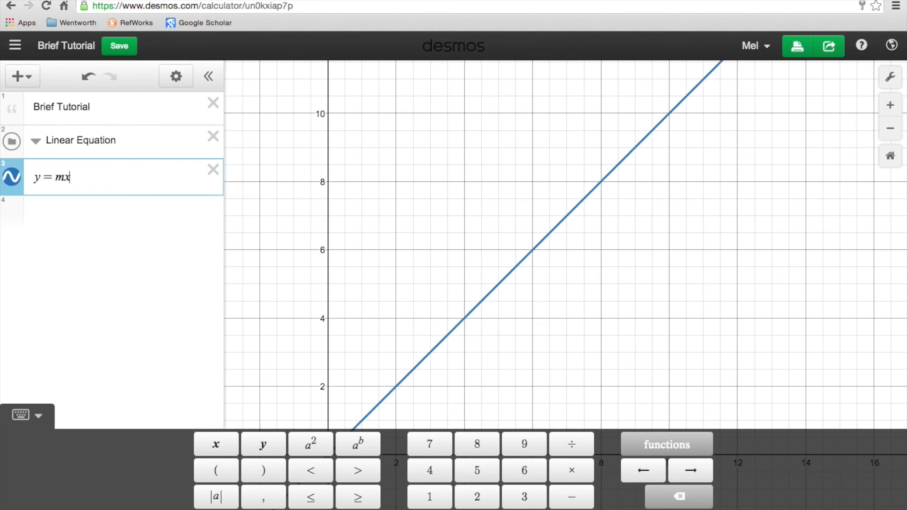
type("+ ")
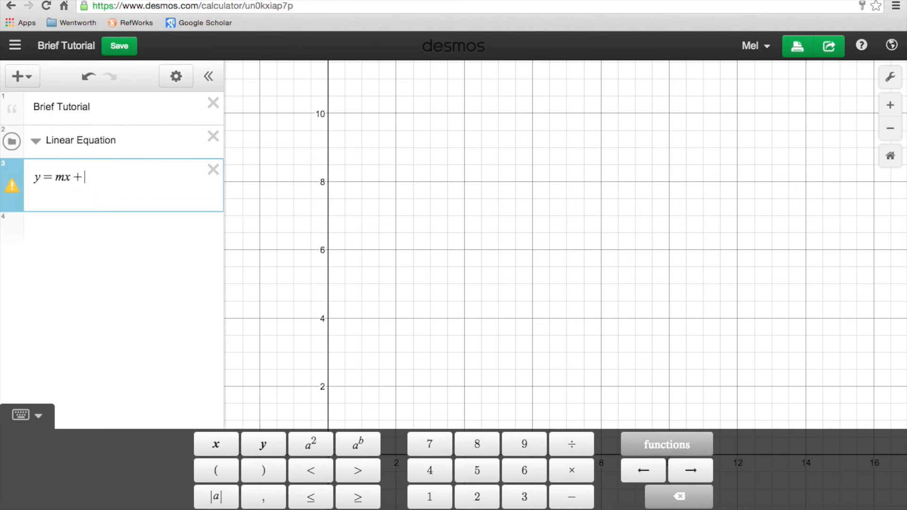
type("b")
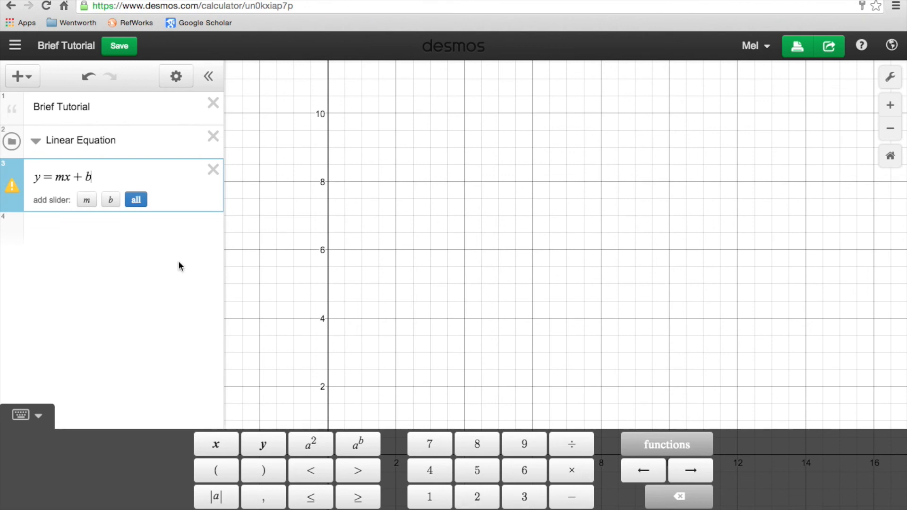
key("BackSpace")
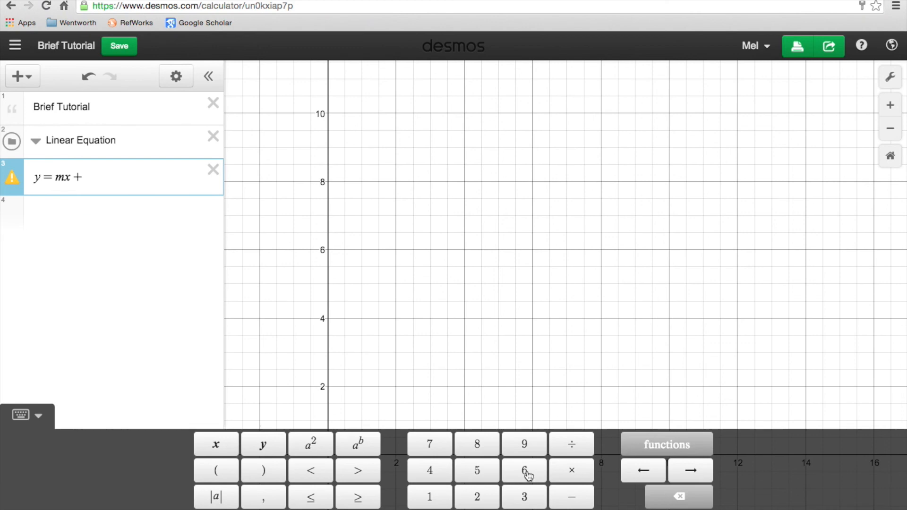
left_click(216, 509)
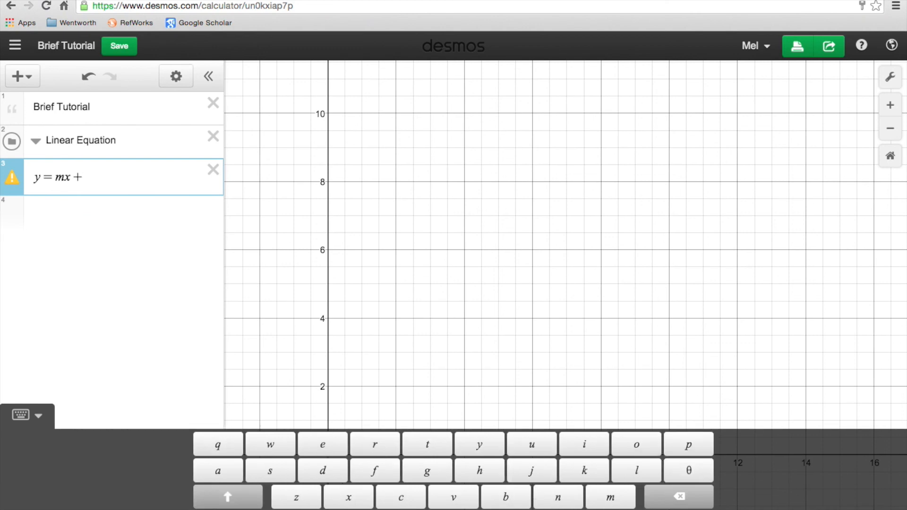
left_click(506, 498)
left_click(687, 389)
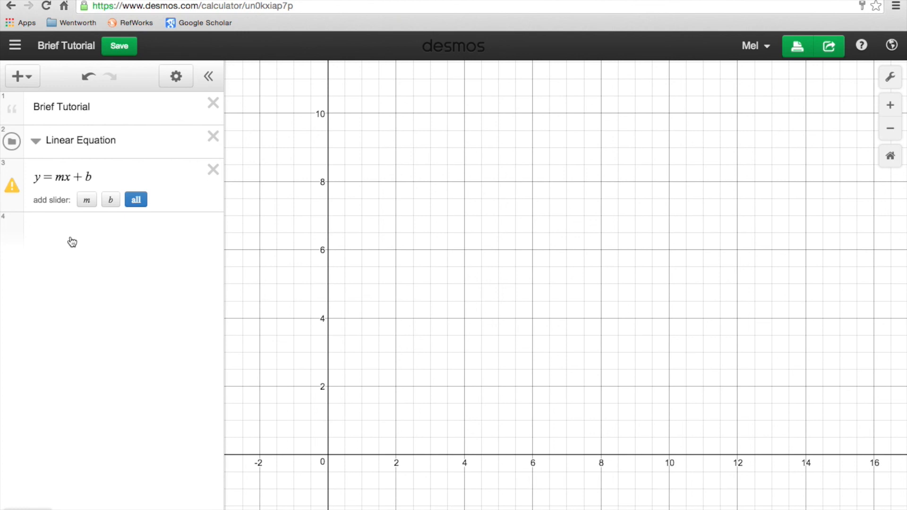
Add sliders for both m and b and adjust them to m = 1.2 and b = 0.1.
left_click(136, 199)
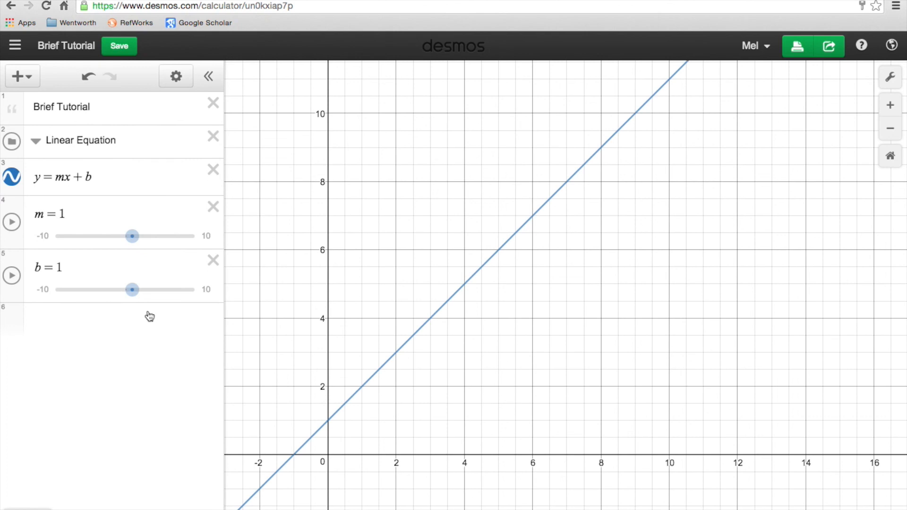
left_click_drag(133, 239, 118, 248)
mouse_move(134, 293)
left_mouse_down()
mouse_move(121, 293)
mouse_move(160, 293)
mouse_move(101, 293)
mouse_move(136, 293)
mouse_move(127, 293)
left_mouse_up()
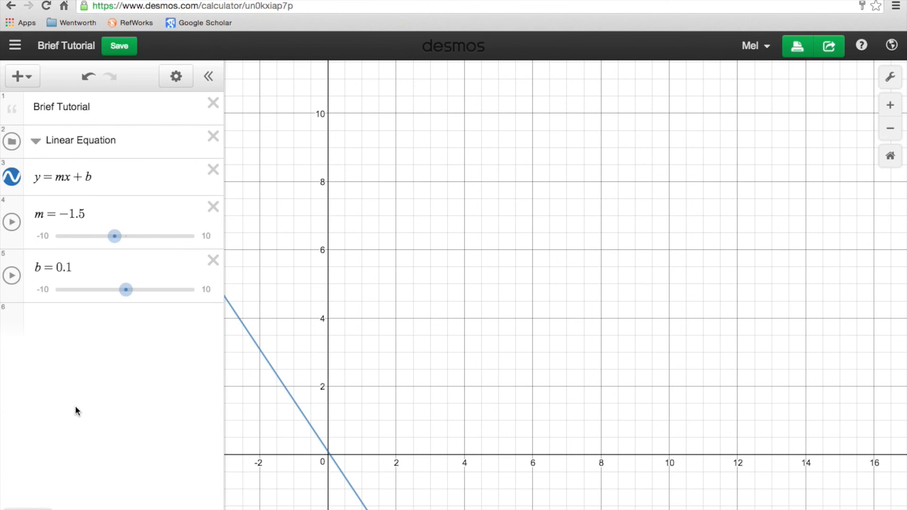
left_click_drag(114, 236, 134, 236)
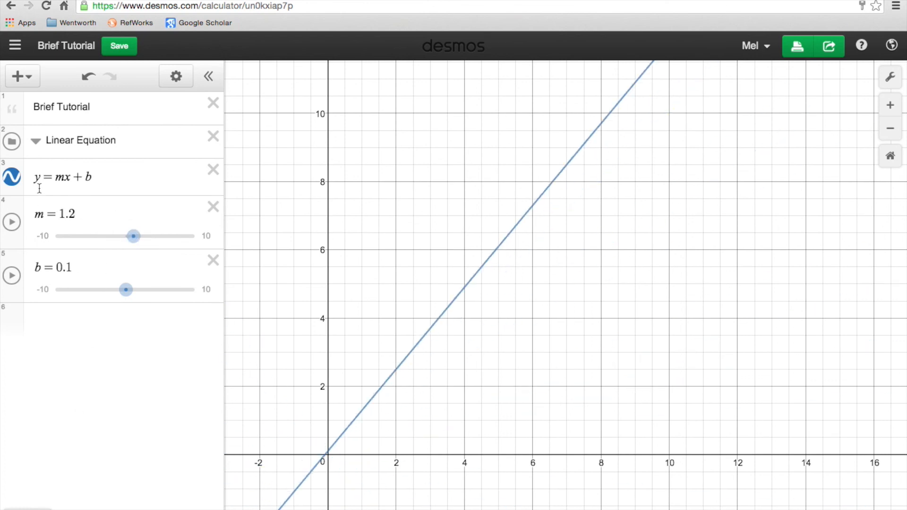
Move the equation y = mx + b and the m and b sliders into the Linear Equation folder.
left_click(39, 174)
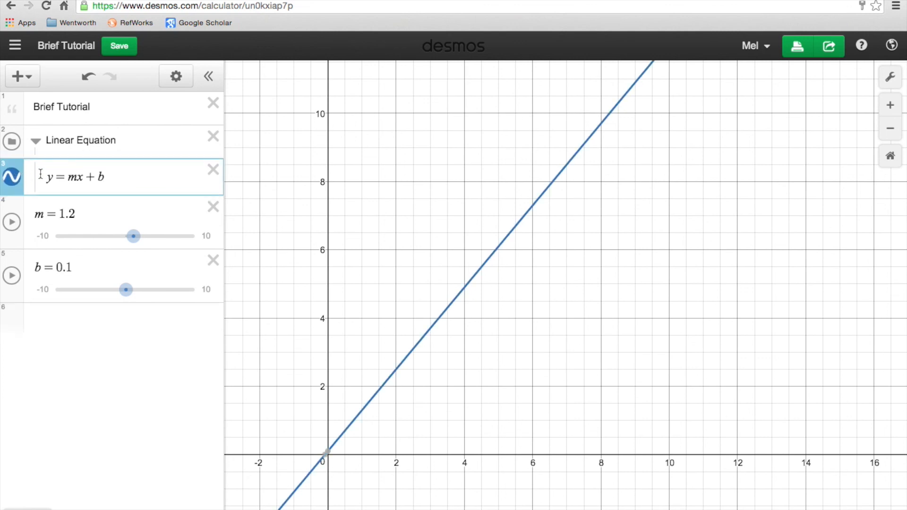
left_click(36, 204)
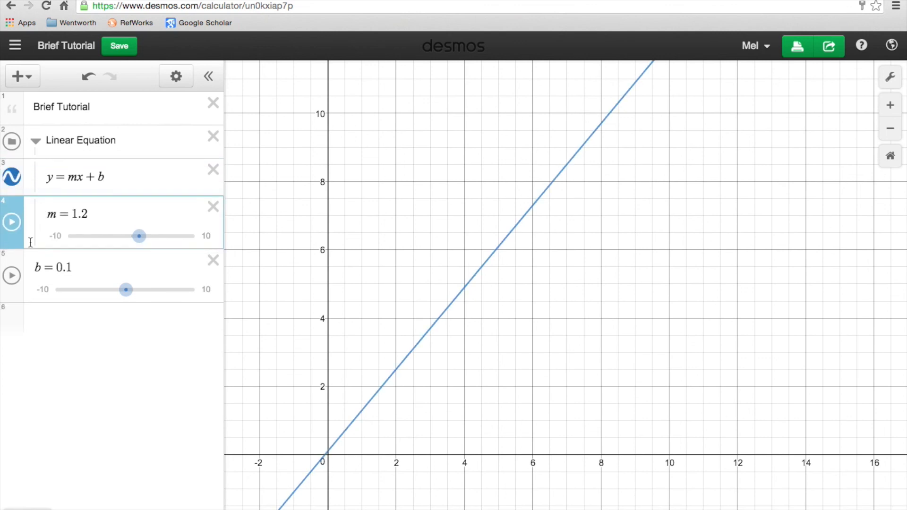
left_click(25, 258)
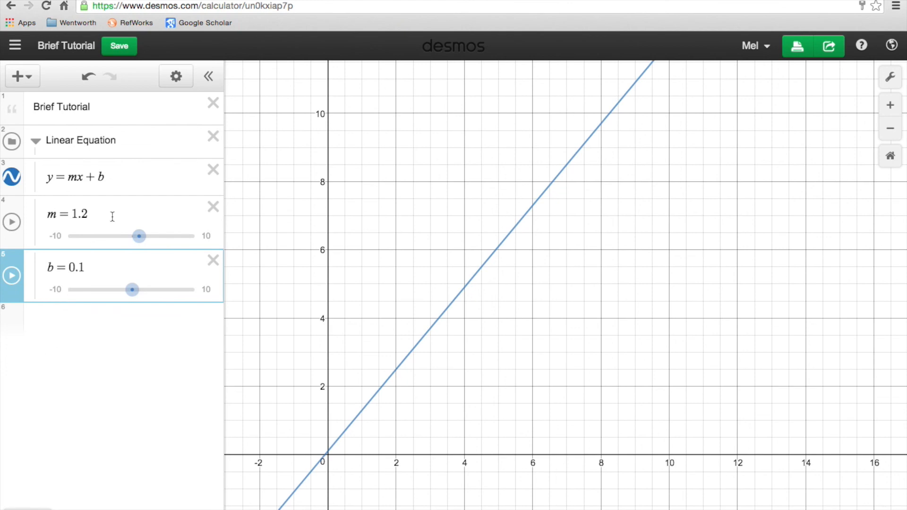
Collapse the Linear Equation folder and hide its contents from the graph.
left_click(35, 141)
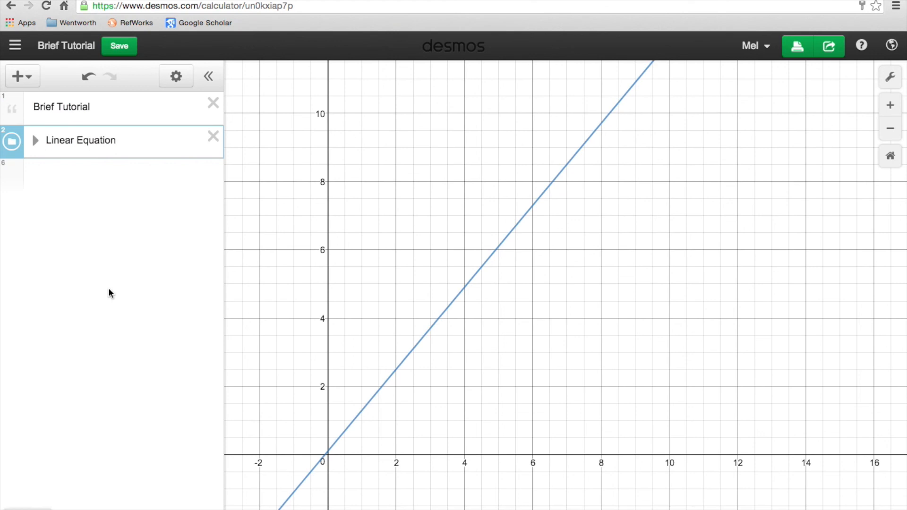
left_click(12, 142)
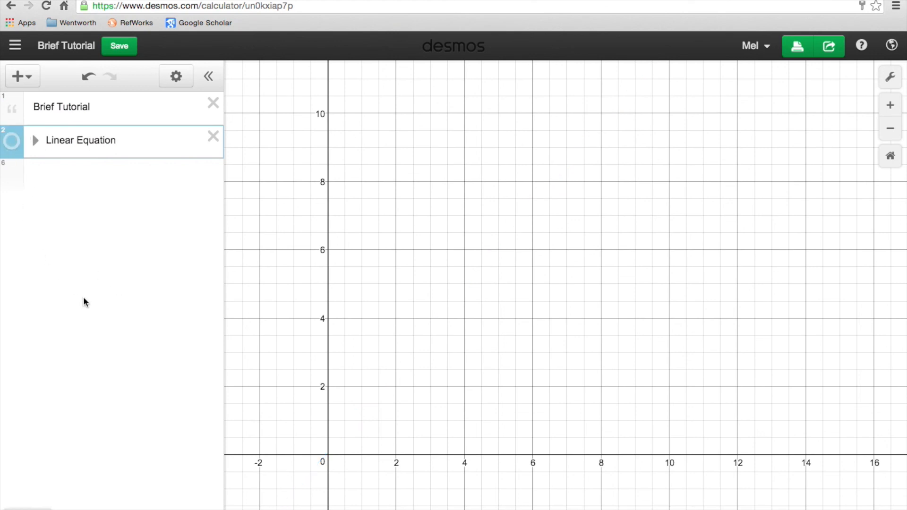
Add a second folder named Quadratic Equation below the Linear Equation folder.
left_click(25, 81)
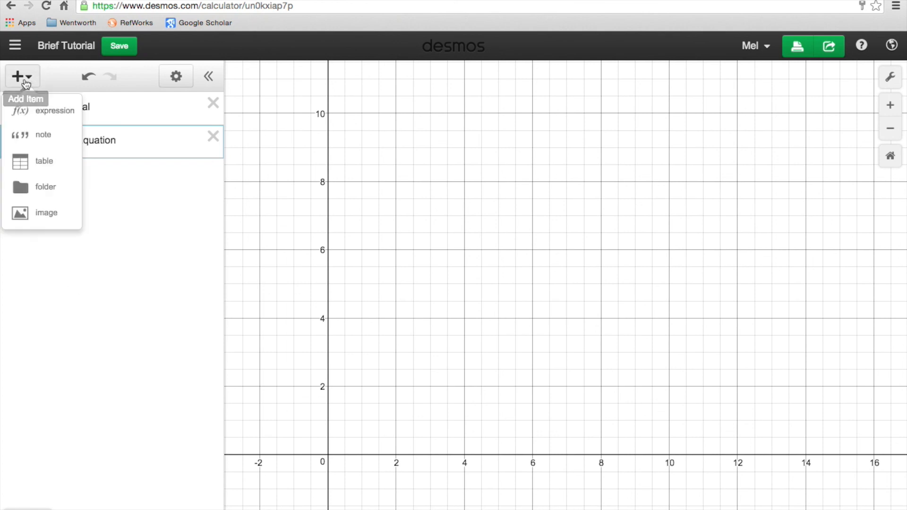
left_click(40, 187)
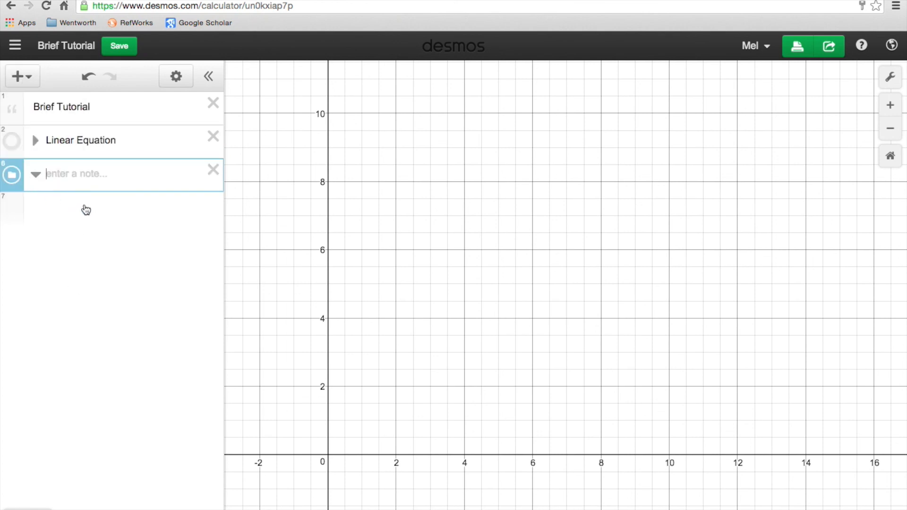
type("Quadrati")
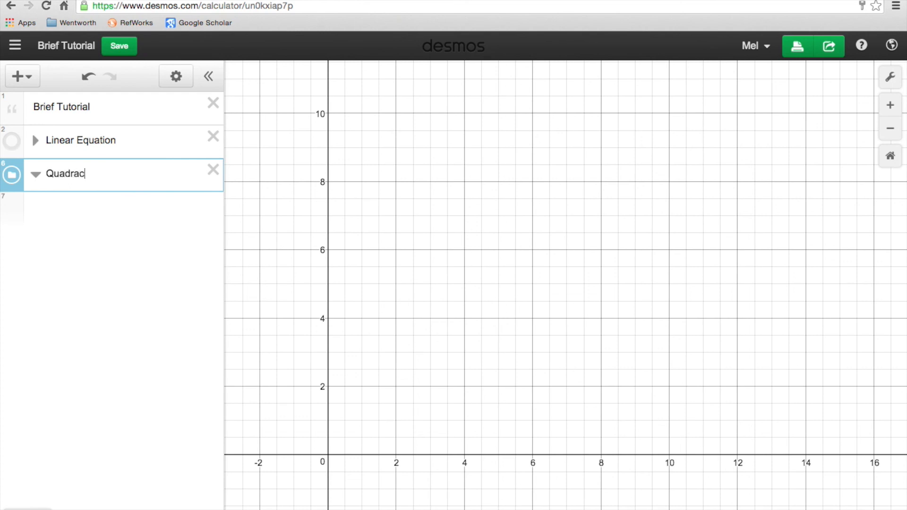
type("c Equations")
key("BackSpace")
Enter ax^2 in a new expression below the Quadratic Equation folder.
left_click(78, 202)
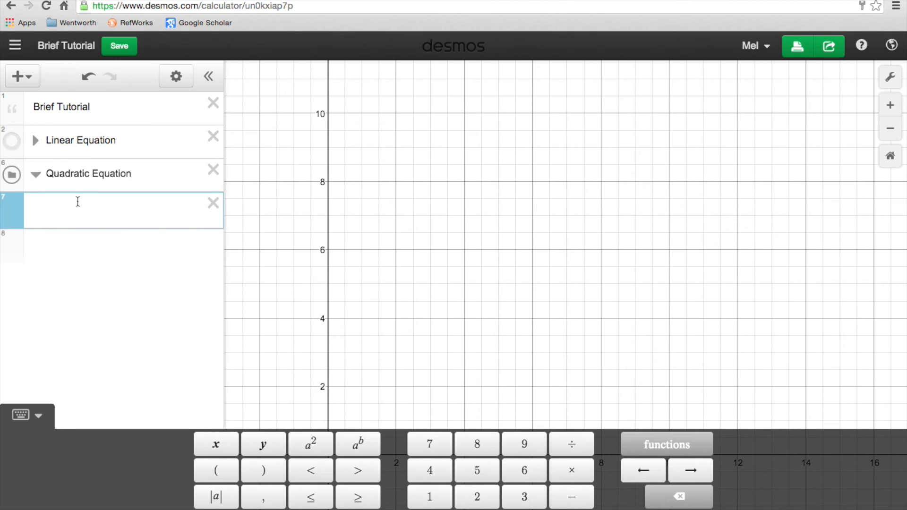
type("ax^2")
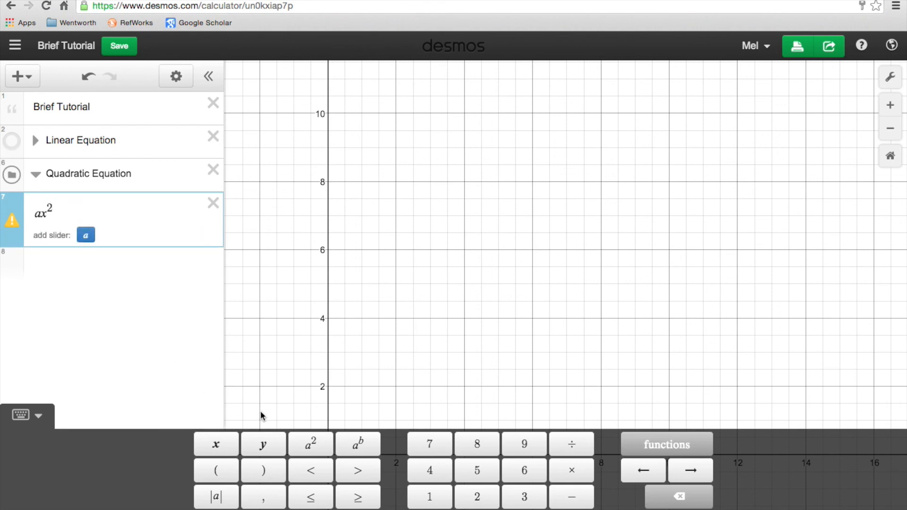
Erase and re-enter the x^2 part of the quadratic expression.
key("BackSpace")
key("BackSpace")
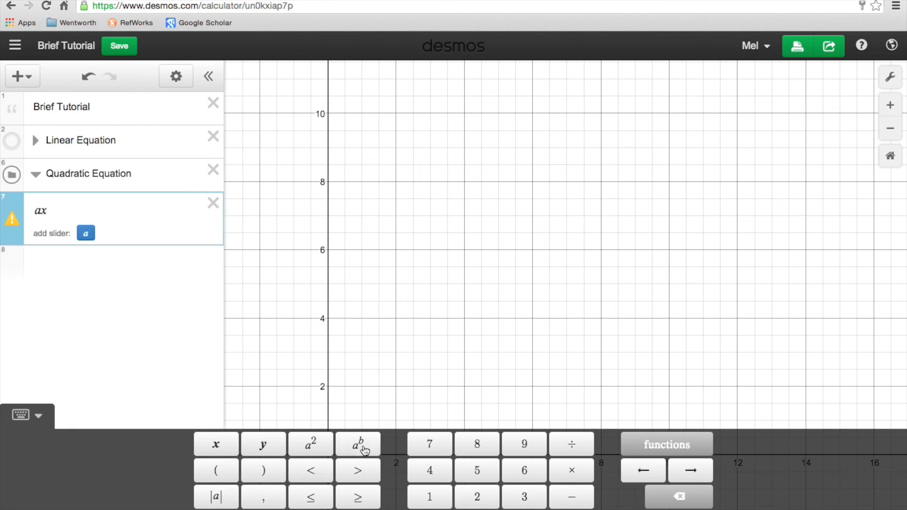
left_click(313, 447)
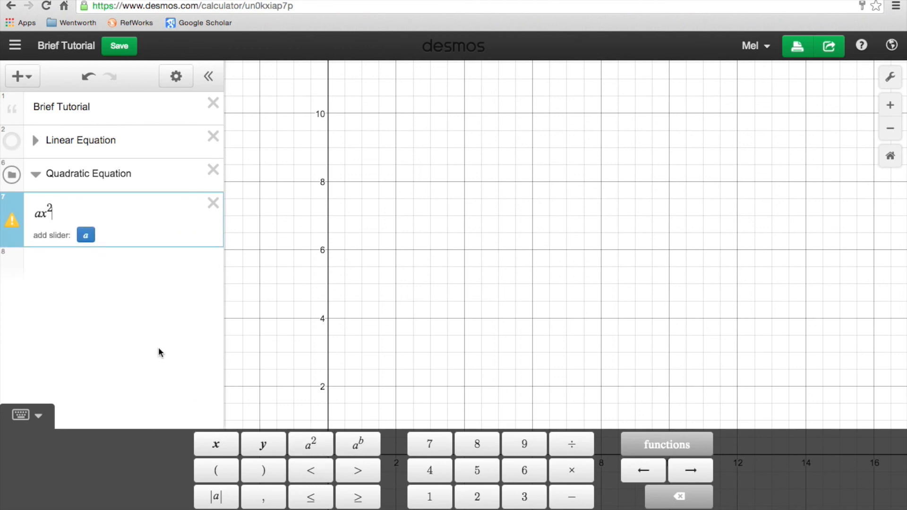
key("BackSpace")
key("BackSpace")
key("BackSpace")
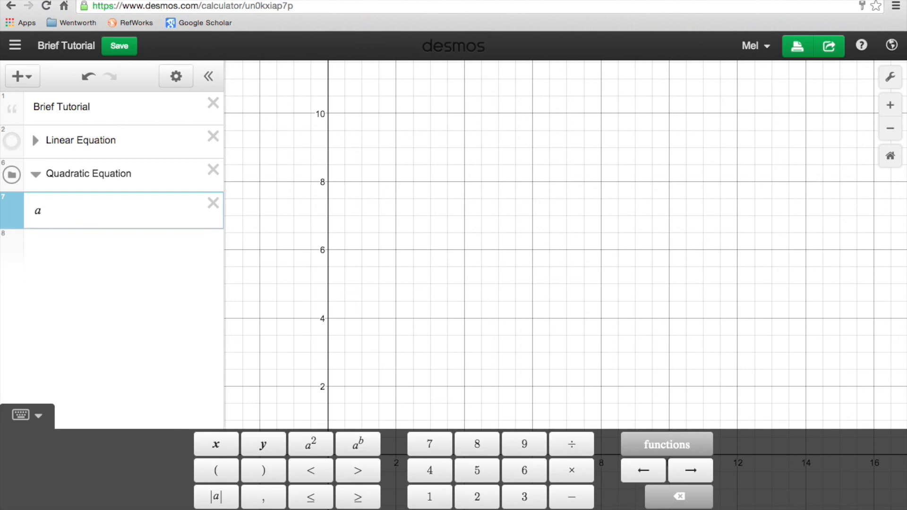
type("x")
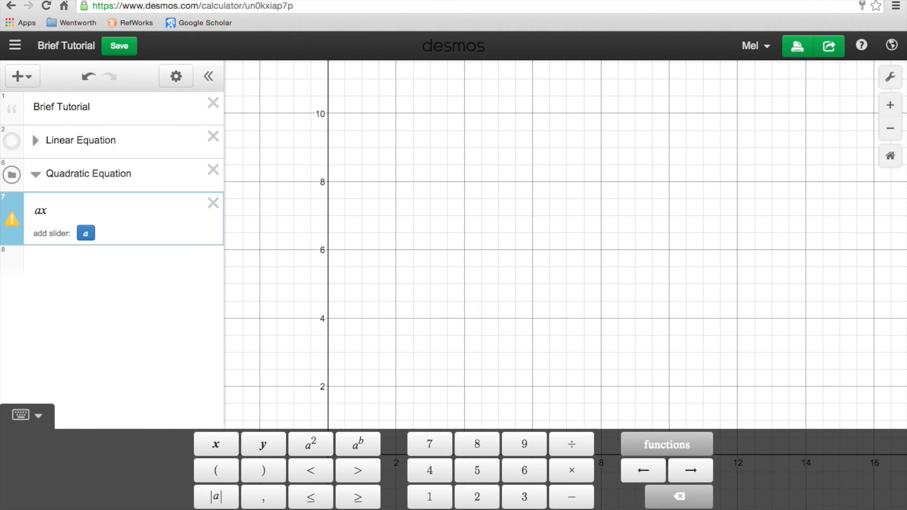
type("^2")
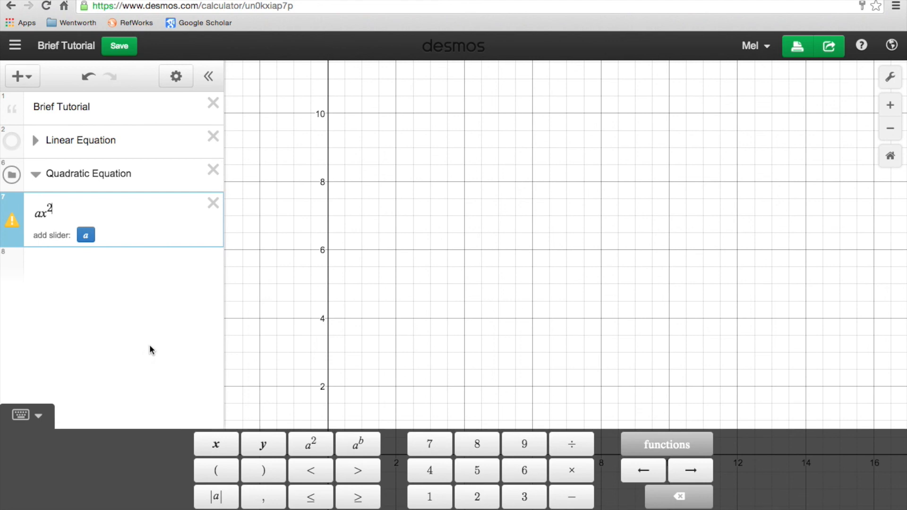
Complete the quadratic equation as y = ax^2 + b_1x + c and add sliders for all its parameters.
key("Right")
type("+ ")
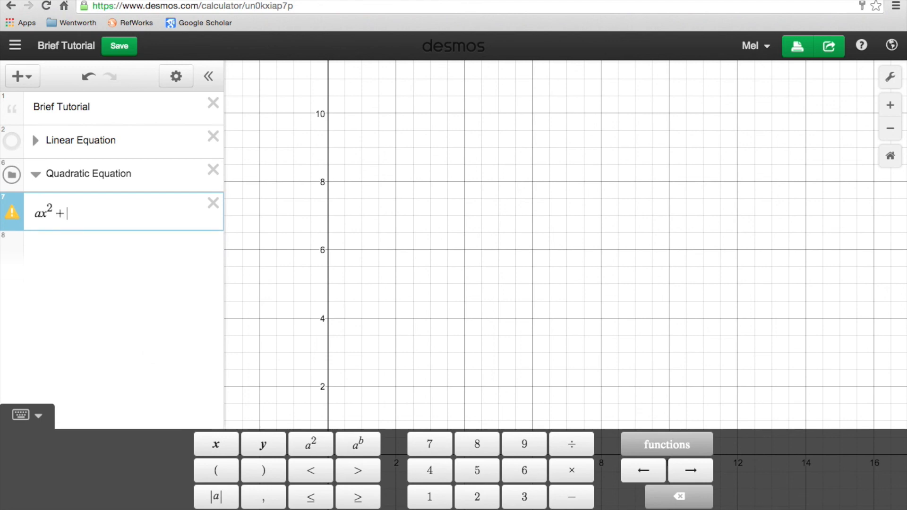
type("b")
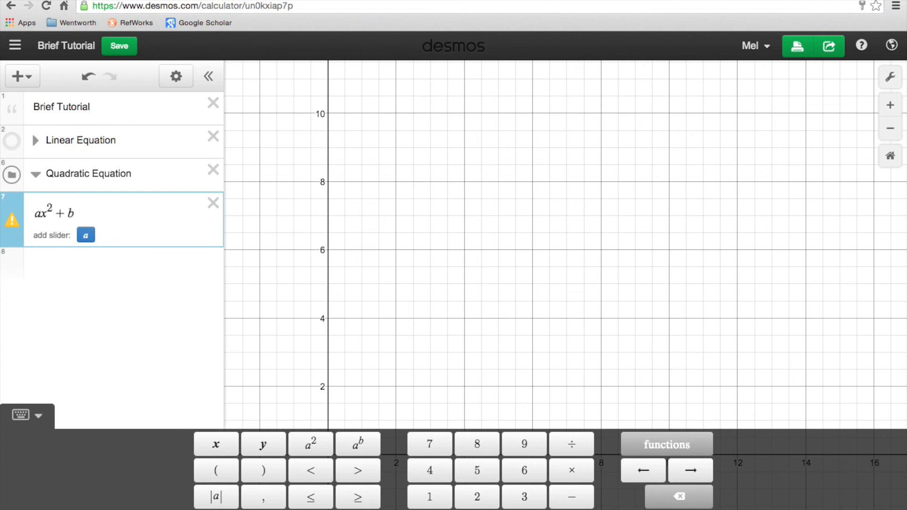
type("_1")
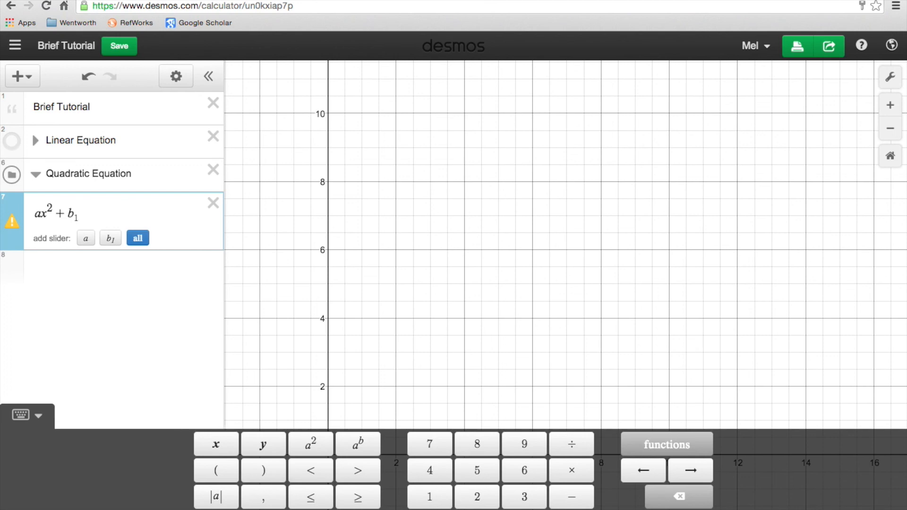
type("x + c")
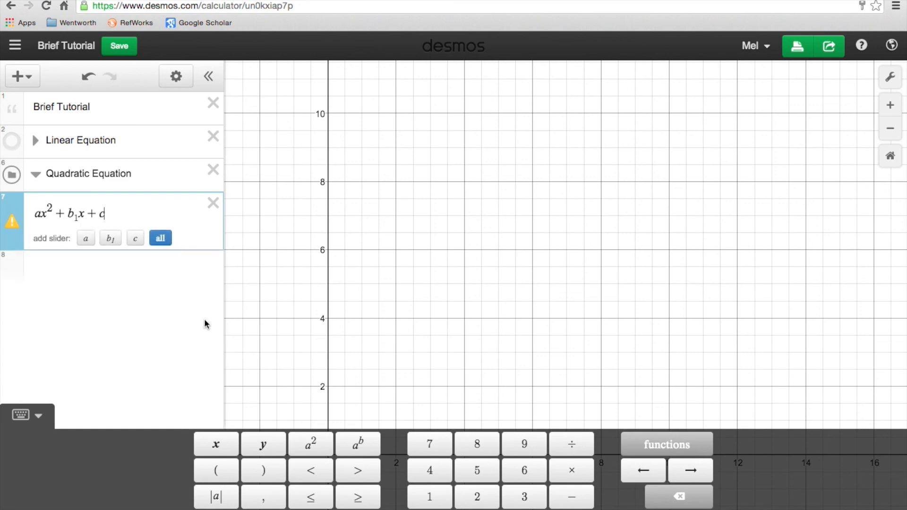
left_click(36, 214)
type("y=")
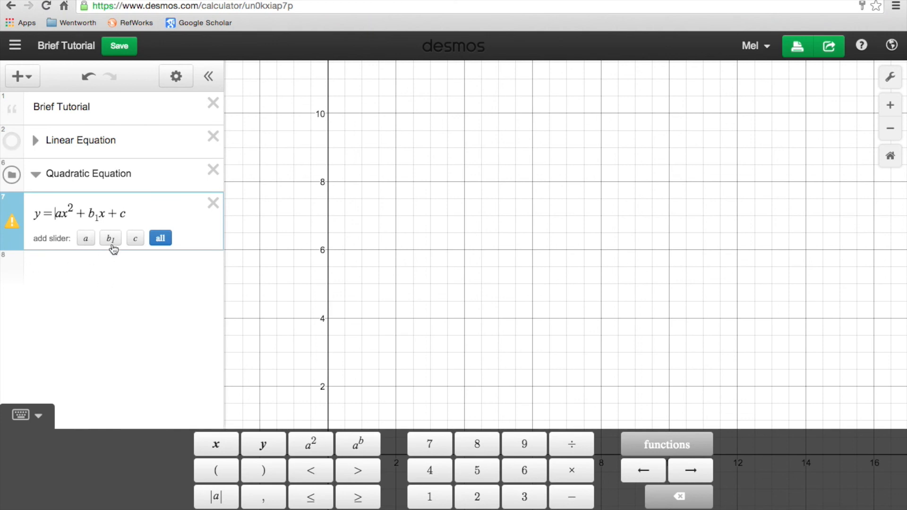
left_click(161, 241)
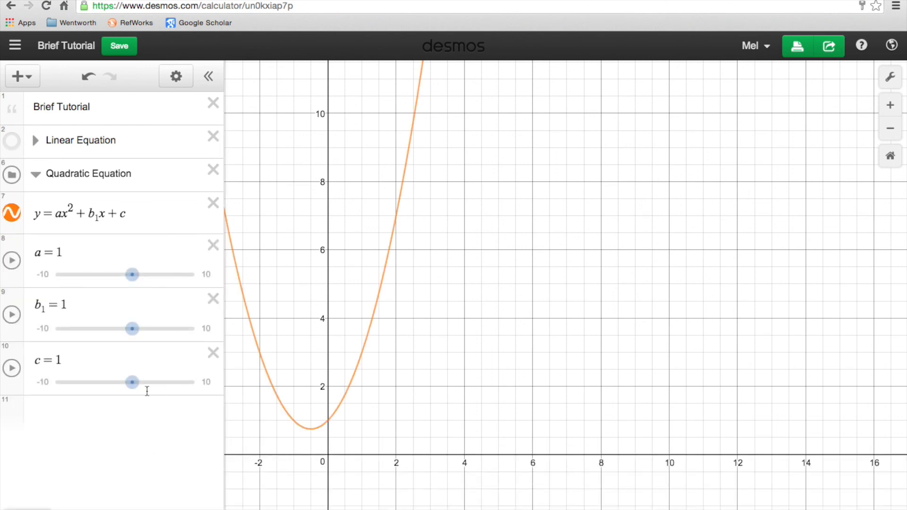
Adjust the quadratic's sliders to a = 2.3, b_1 = -5 and c = 0.7.
mouse_move(133, 275)
left_mouse_down()
mouse_move(108, 276)
mouse_move(141, 275)
left_mouse_up()
left_click(135, 330)
left_click_drag(135, 330, 90, 330)
left_click_drag(133, 386, 110, 381)
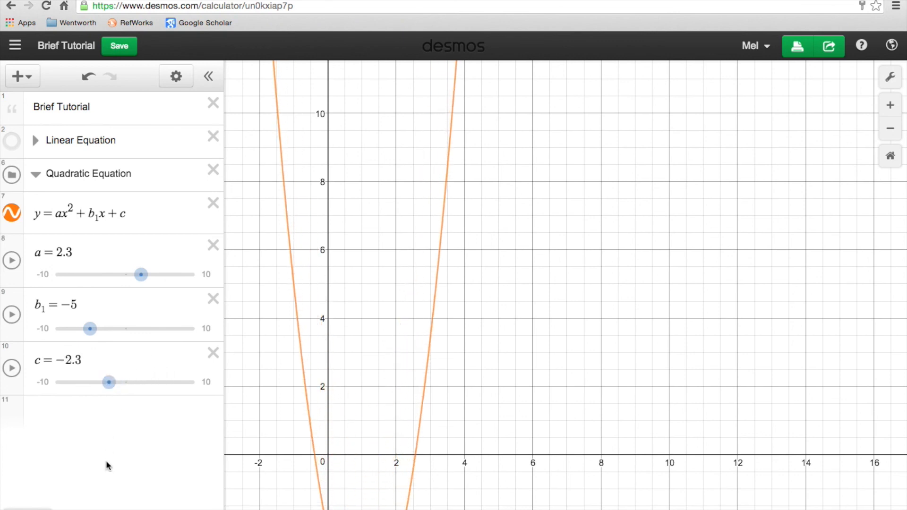
left_click(130, 382)
Move the quadratic equation and its a, b_1 and c sliders into the Quadratic Equation folder, and collapse the folder.
left_click(48, 194)
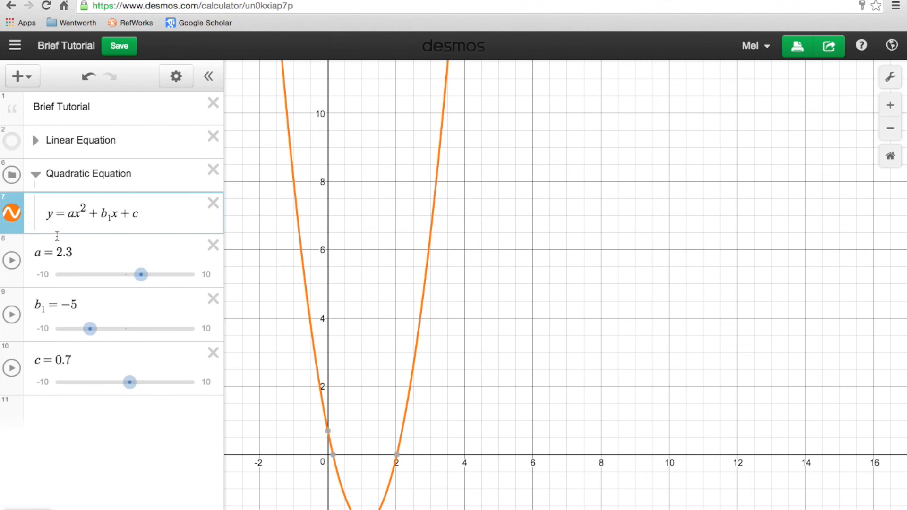
left_click(17, 246)
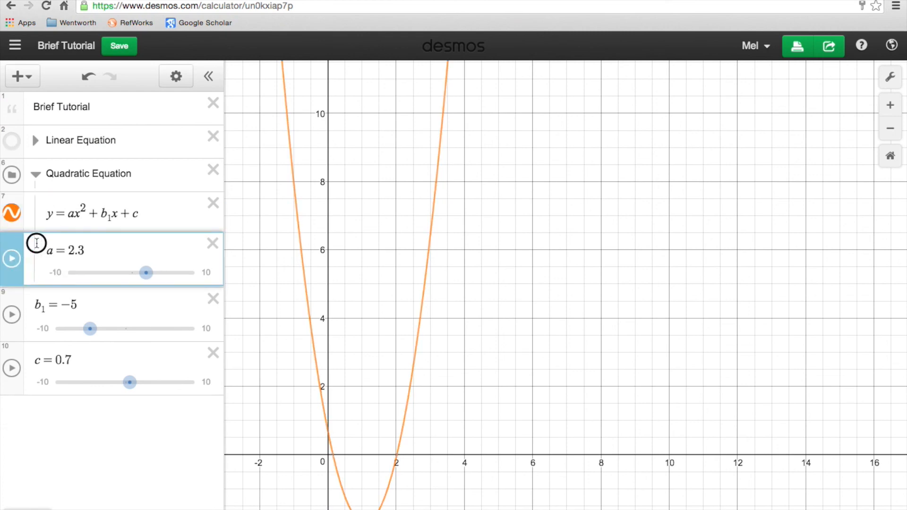
left_click(16, 291)
left_click(13, 348)
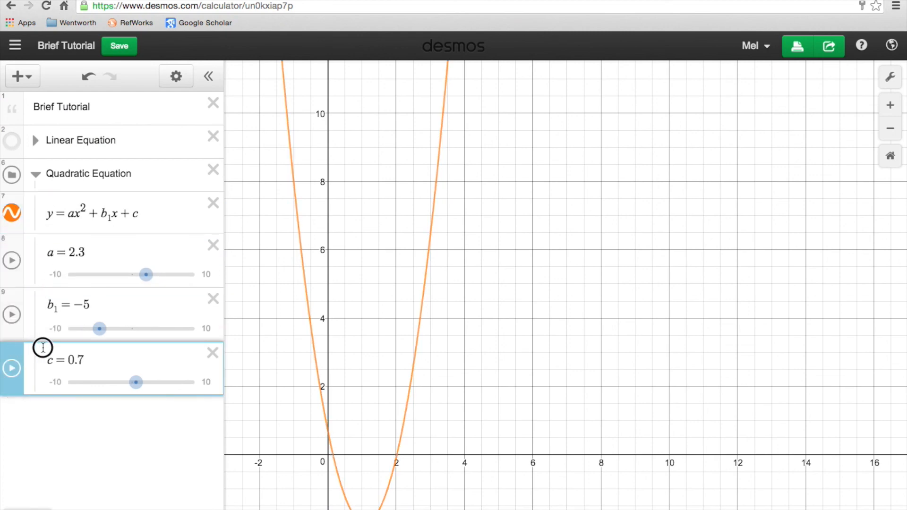
left_click(36, 176)
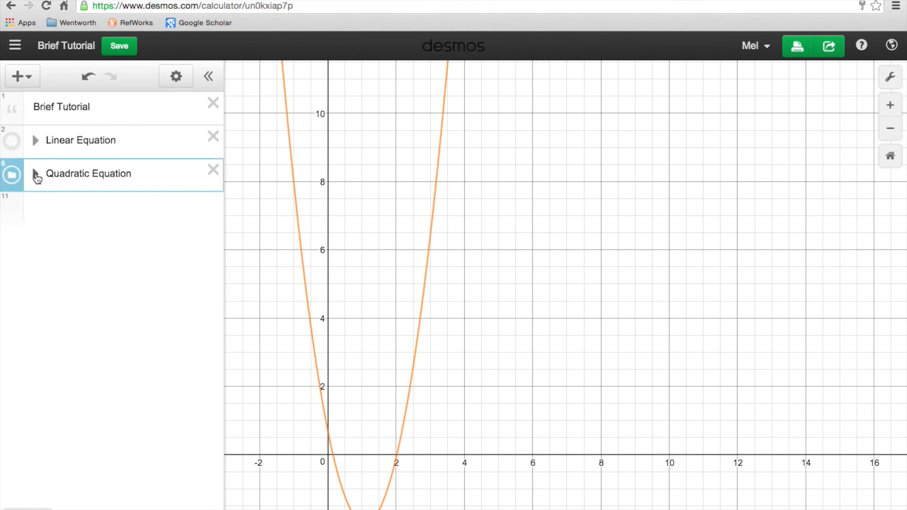
Add a third folder named Real Roots of Quadratic below the Quadratic Equation folder.
left_click(81, 209)
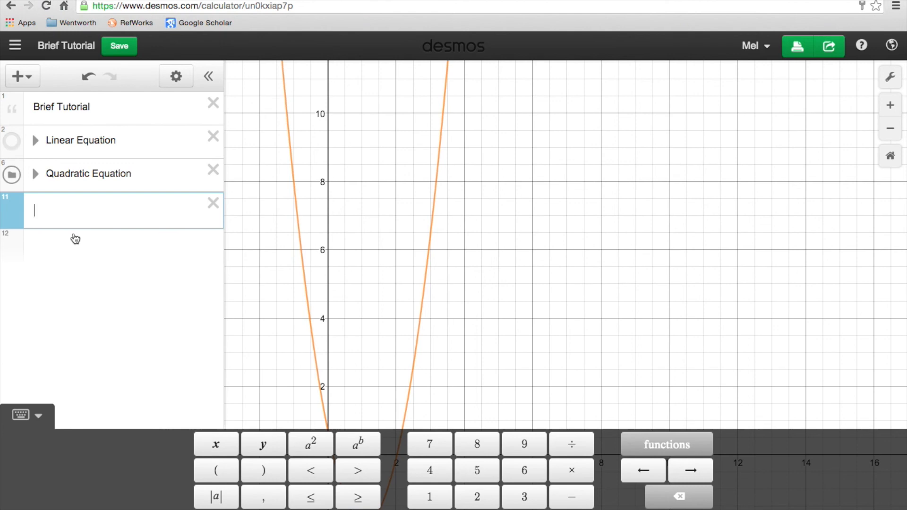
key("BackSpace")
left_click(21, 76)
left_click(33, 187)
type("Real Roots of Quadract")
key("BackSpace")
type("Quadracti")
key("BackSpace")
key("BackSpace")
key("BackSpace")
type("tic")
Enter x_1 = -b_1/(2a) in a new expression below the Real Roots of Quadratic folder.
left_click(63, 236)
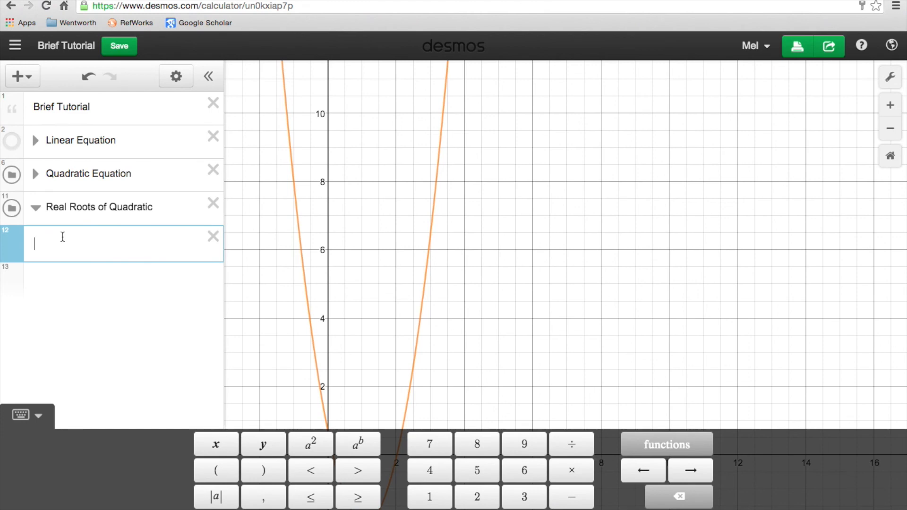
type("x")
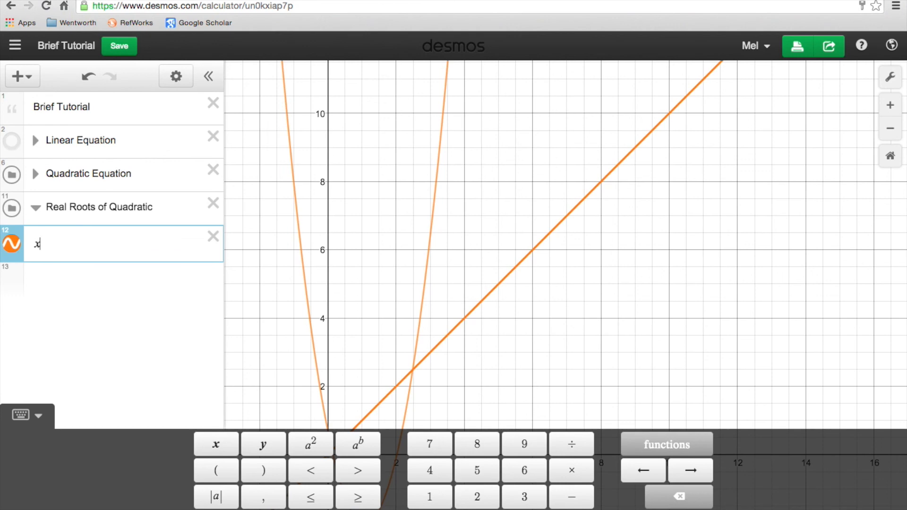
type("_1 =")
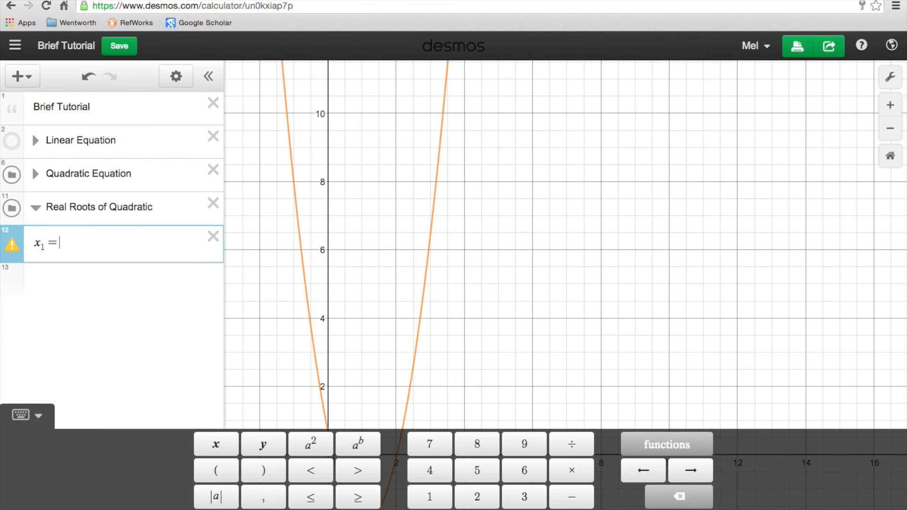
type("-b/2a")
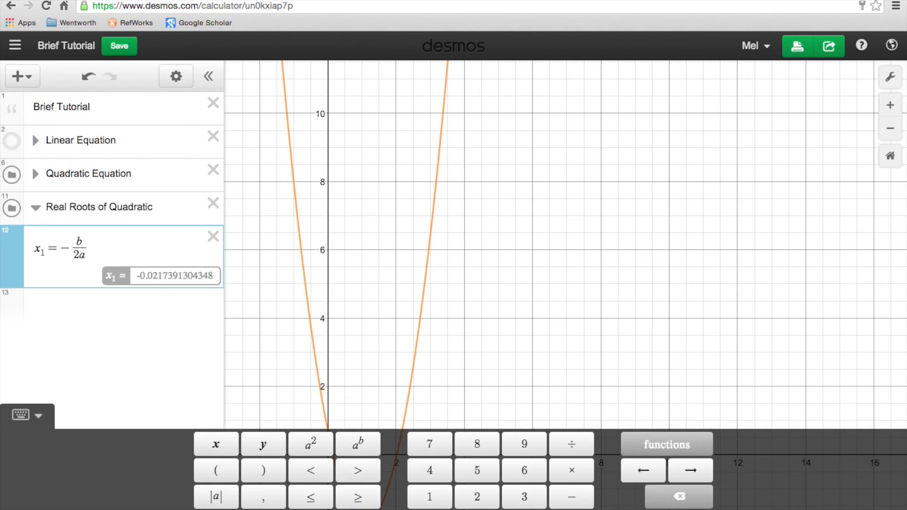
left_click(80, 241)
left_click(79, 242)
type("1")
left_click(101, 251)
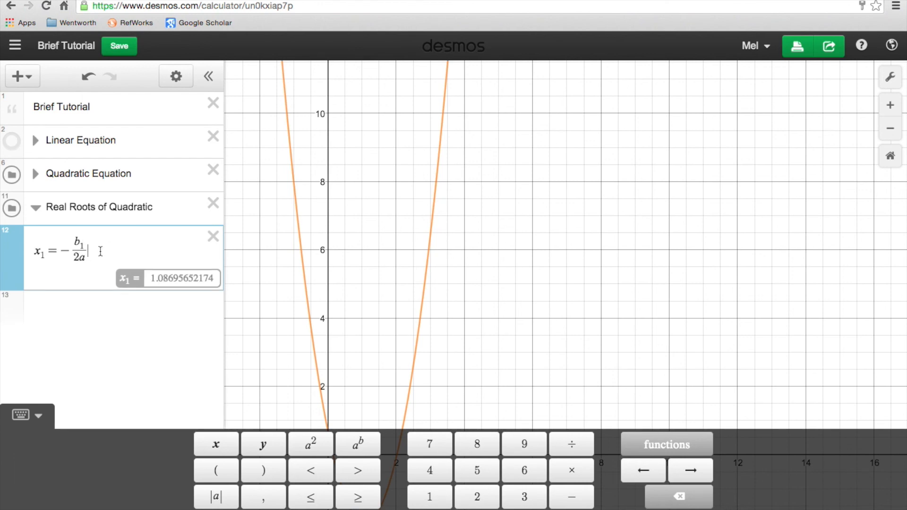
Extend the x_1 formula with + sqrt(b_1^2 - 4ac)/(2a).
type("+ ")
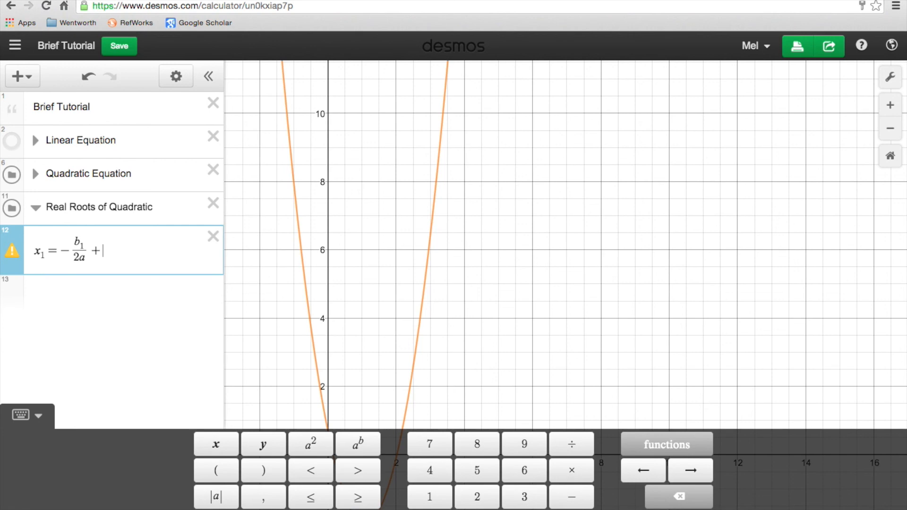
type("sqe")
key("BackSpace")
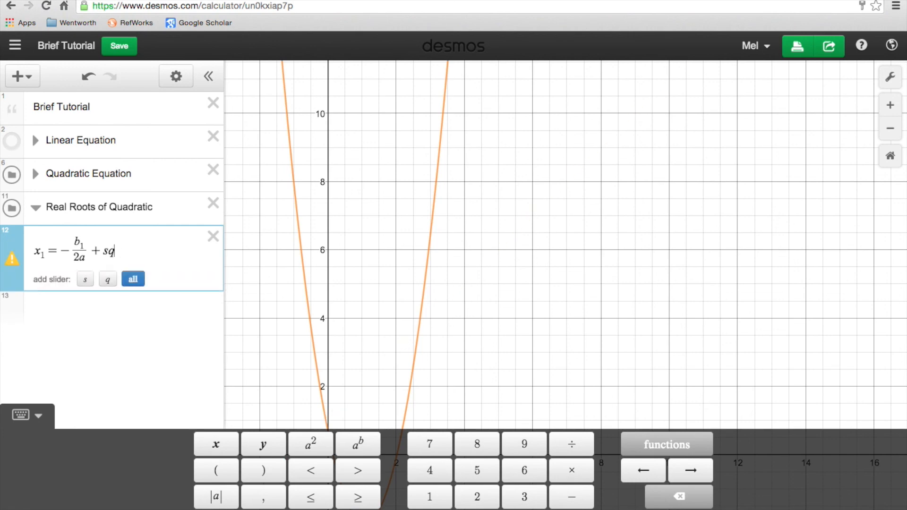
type("rt")
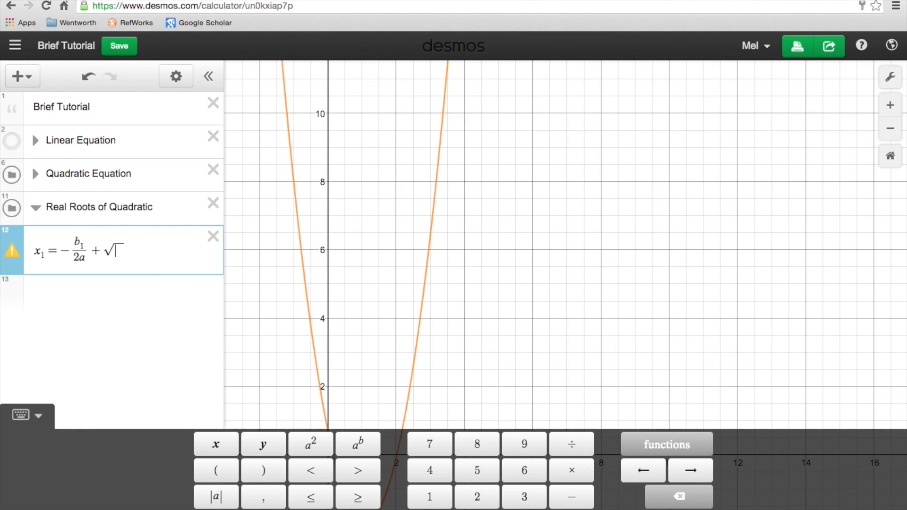
type("b1^2")
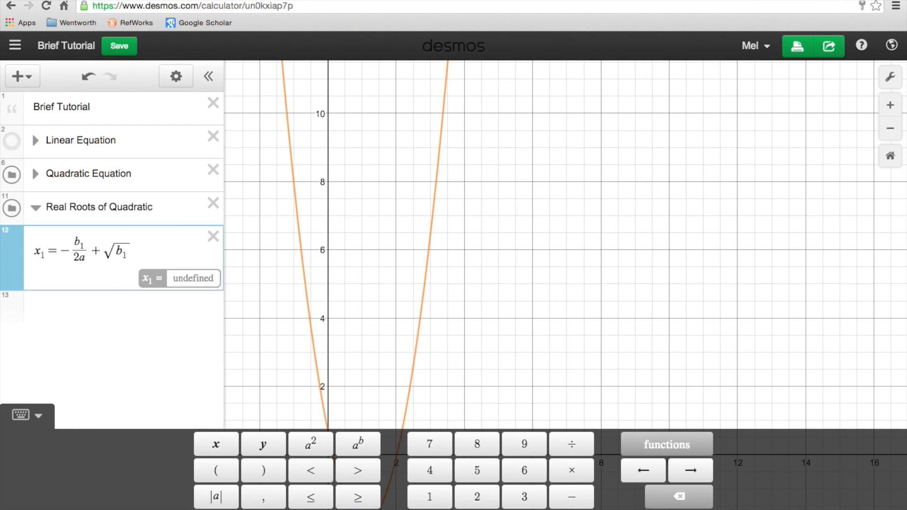
key("Right")
type("-")
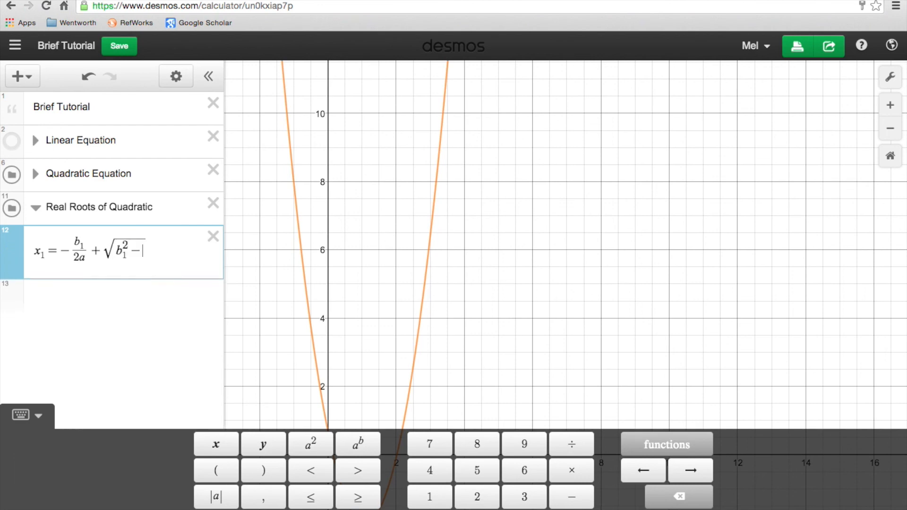
type(" 4ac")
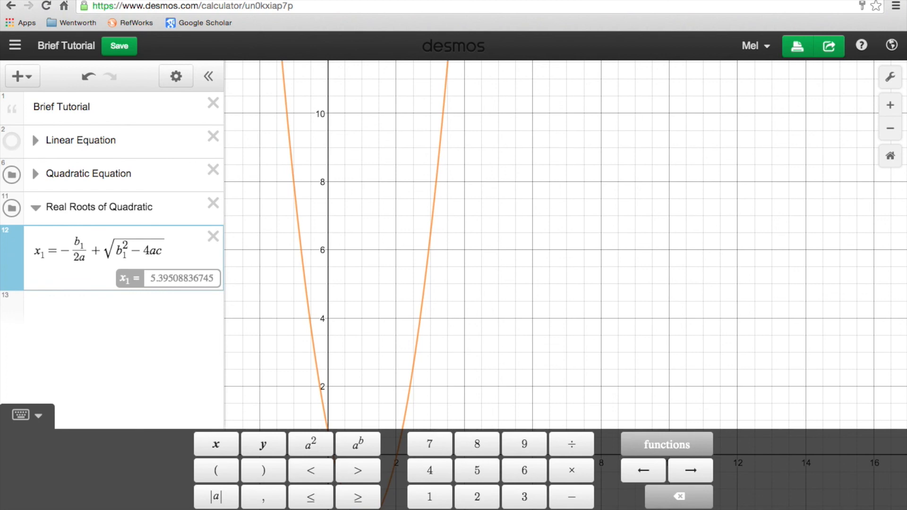
key("Right")
type("/")
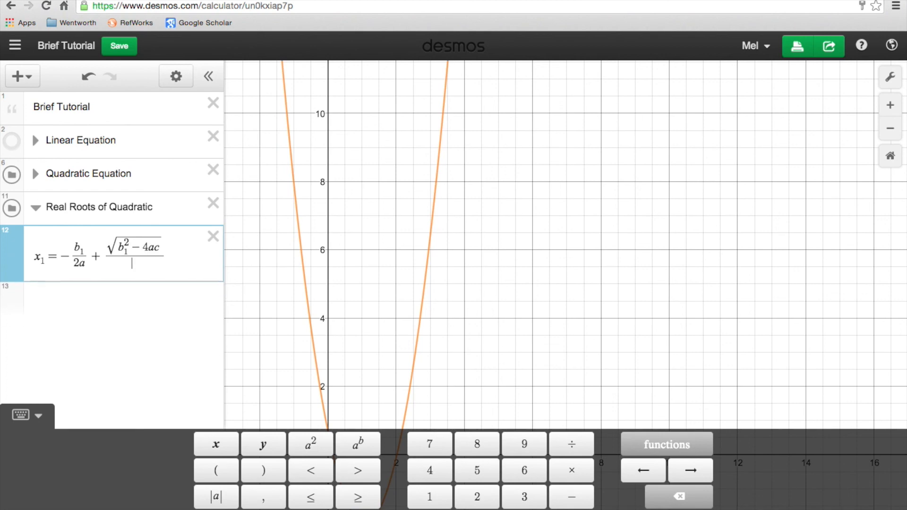
type("2a")
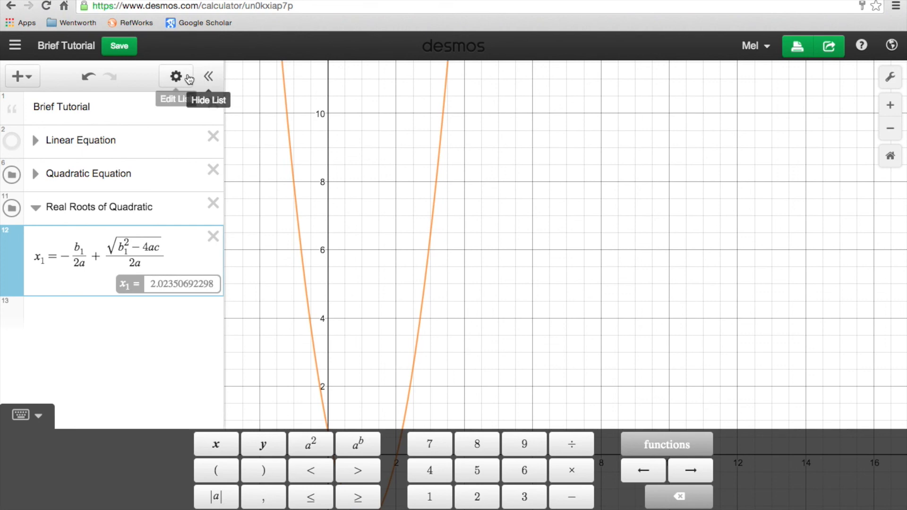
Duplicate the x_1 root expression in list editing mode and finish editing the list.
left_click(176, 80)
left_click(176, 76)
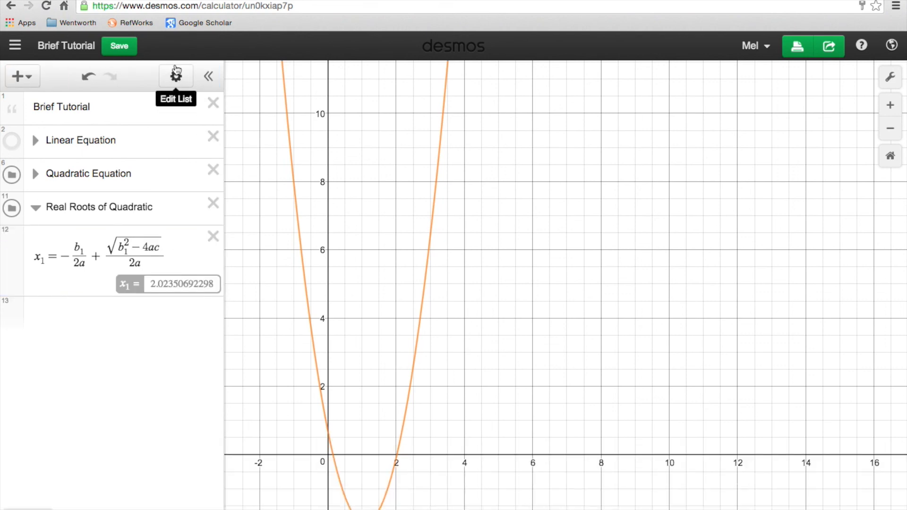
left_click(178, 77)
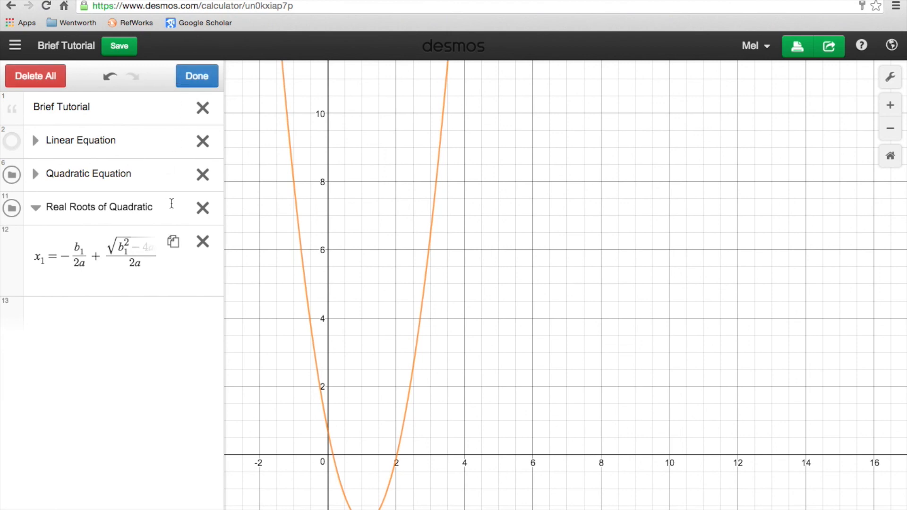
left_click(174, 242)
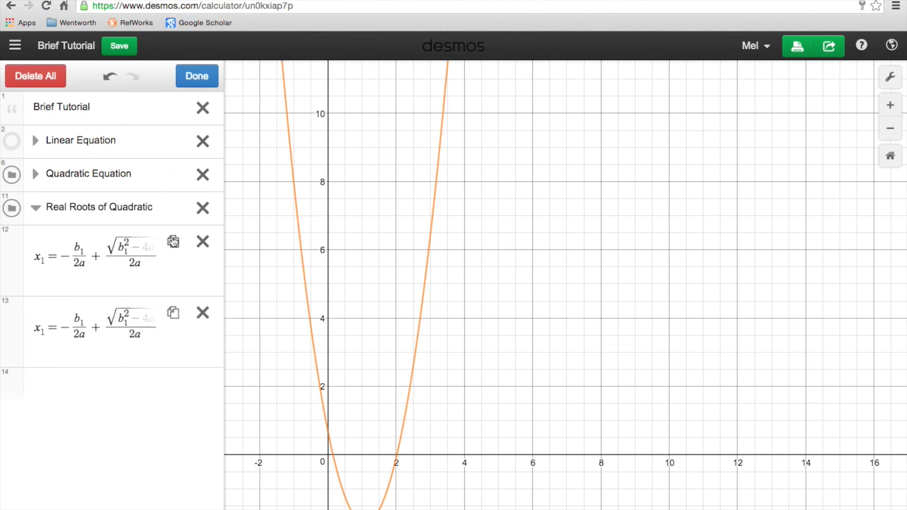
left_click(198, 76)
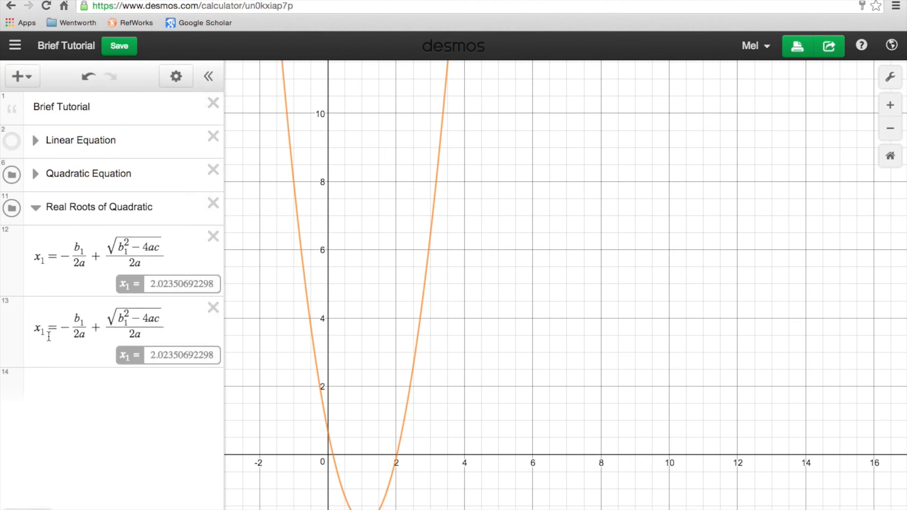
Turn the duplicate into x_2 by changing the plus before the square-root term to a minus and the subscript to 2.
left_click(102, 327)
double_click(99, 327)
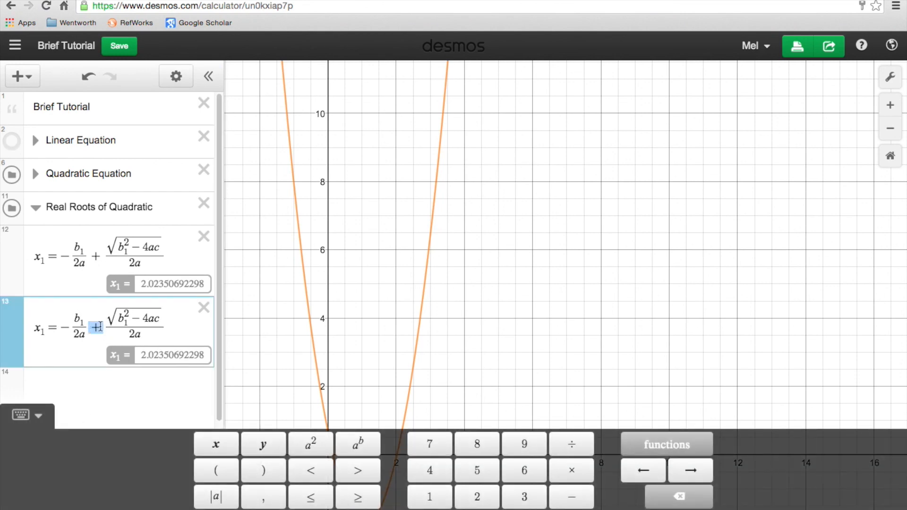
type("-")
double_click(45, 332)
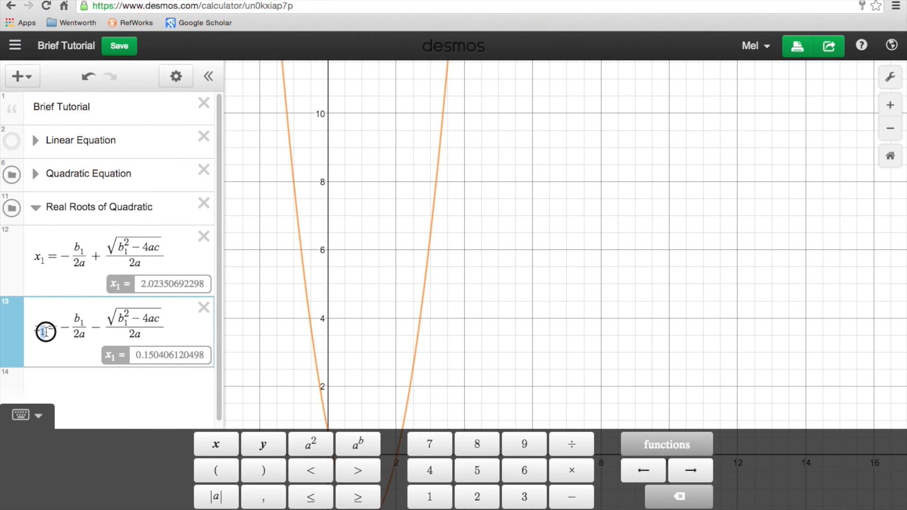
type("2")
Graph the vertical line x = x_1 in a new expression below the x_2 formula.
left_click(120, 387)
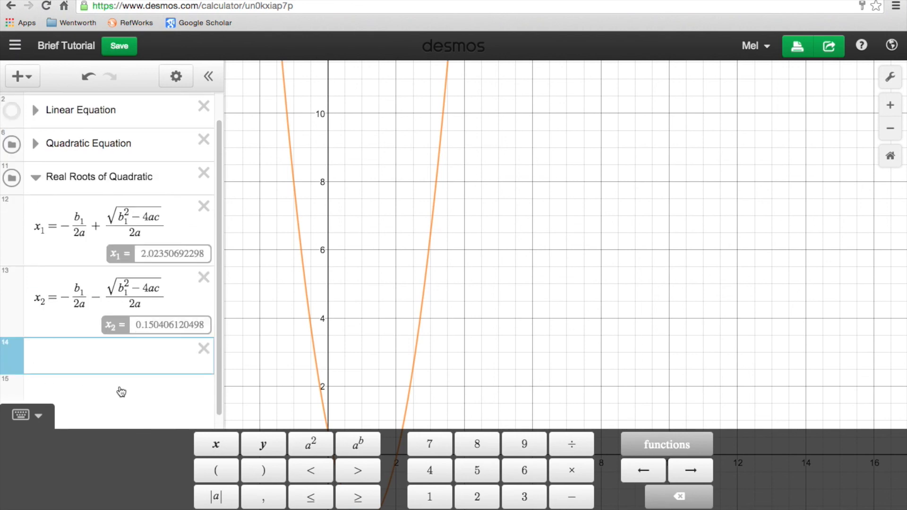
left_click(673, 378)
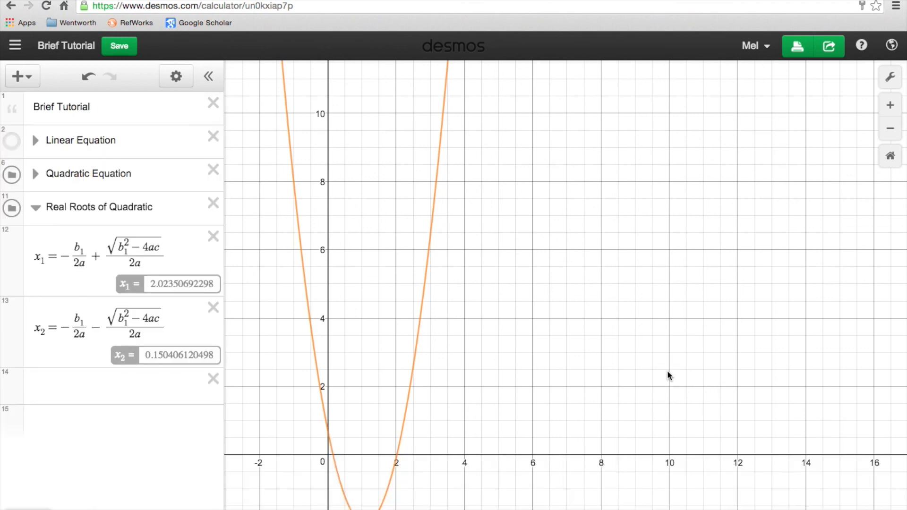
left_click(96, 378)
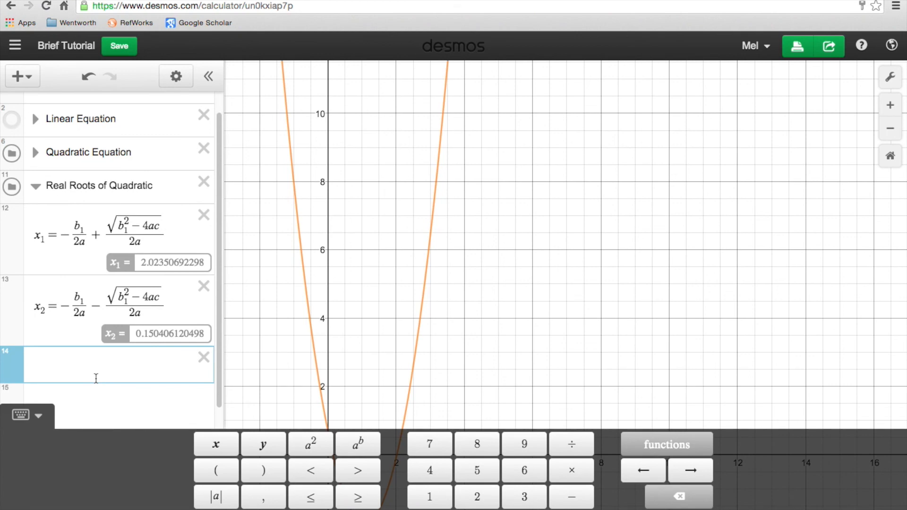
type("x=x1")
left_click(478, 377)
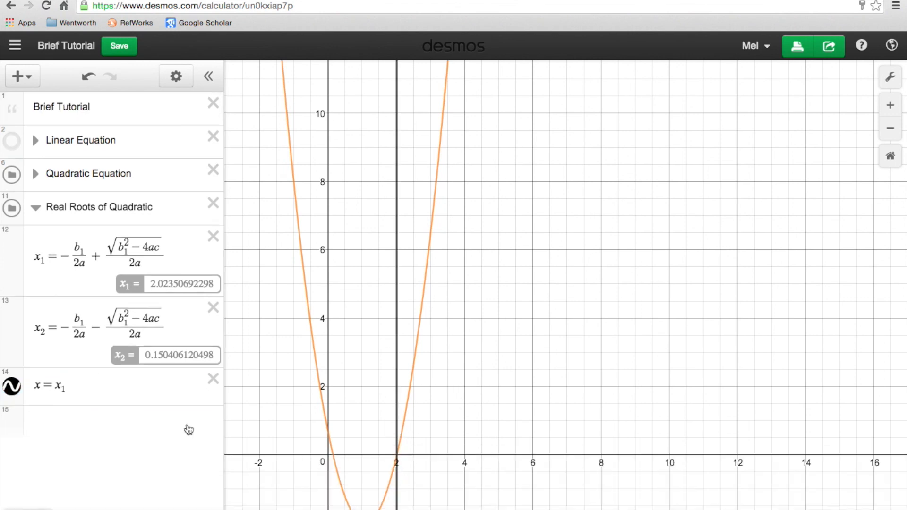
Graph the vertical line x = x_2 in a new expression below x = x_1.
left_click(77, 421)
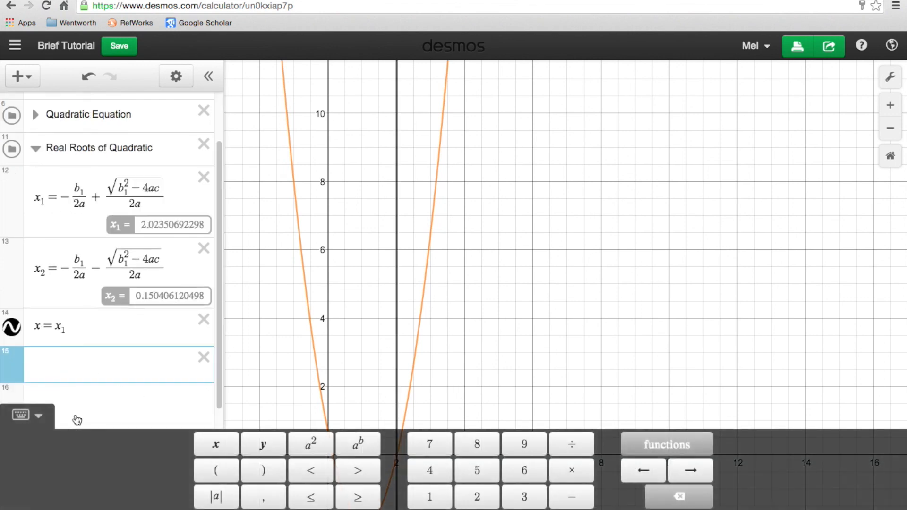
type("x=x_2")
left_click(494, 292)
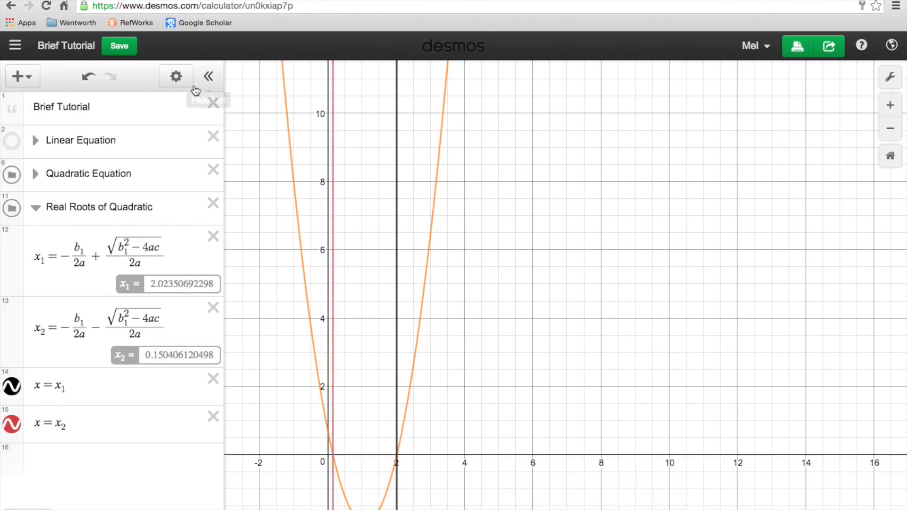
Restyle the vertical lines x = x_1 and x = x_2 as dashed orange lines and finish editing the list.
left_click(178, 77)
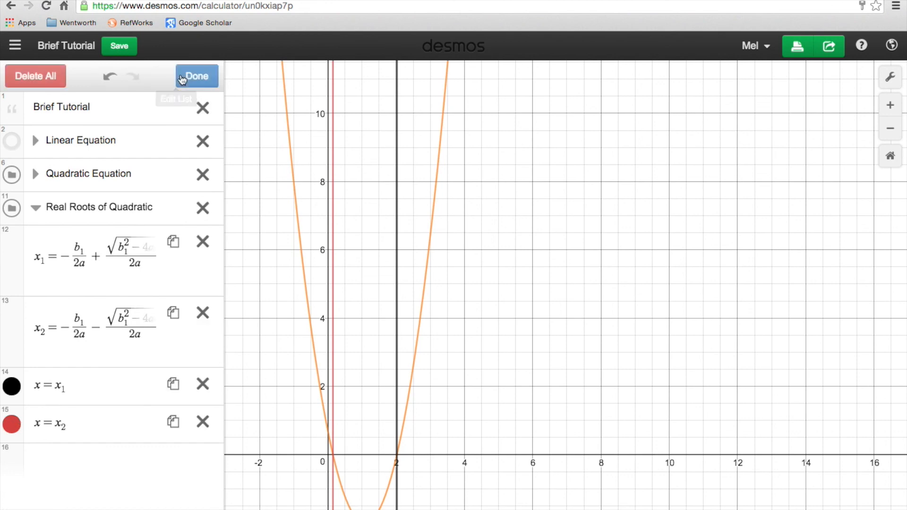
left_click(11, 391)
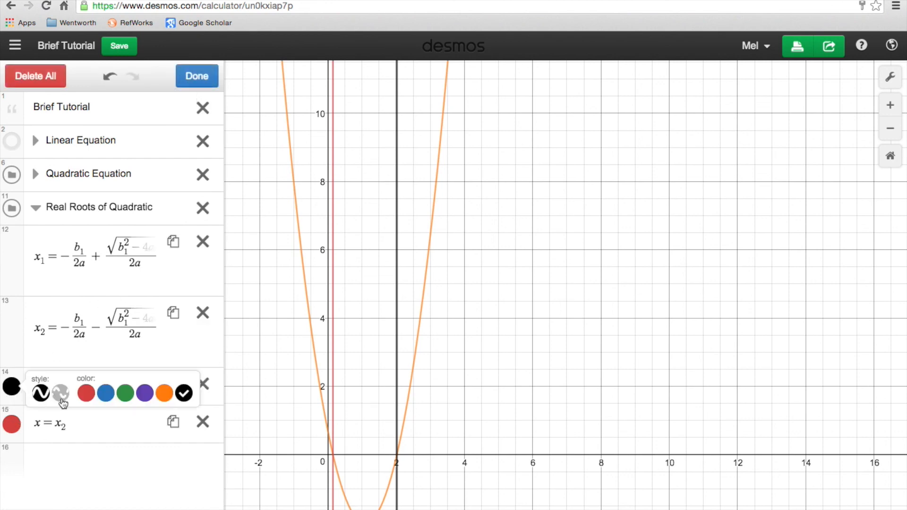
left_click(164, 395)
left_click(60, 393)
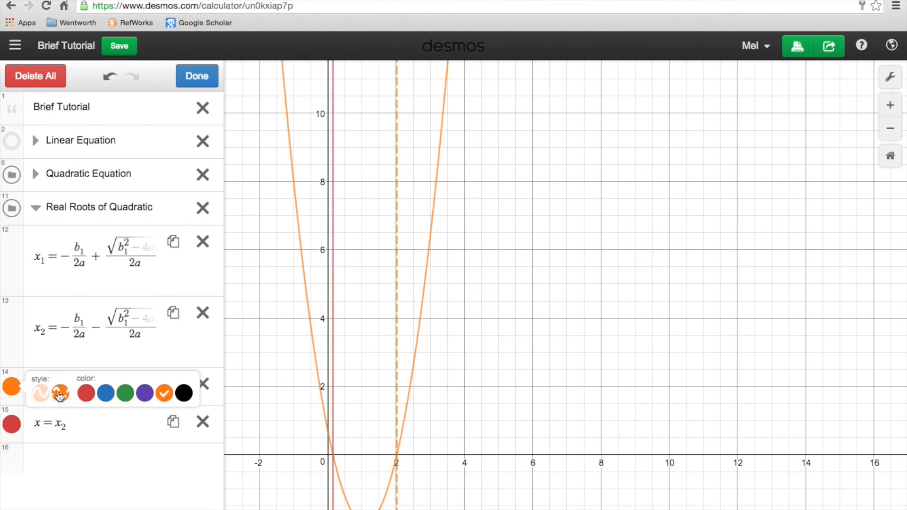
left_click(11, 424)
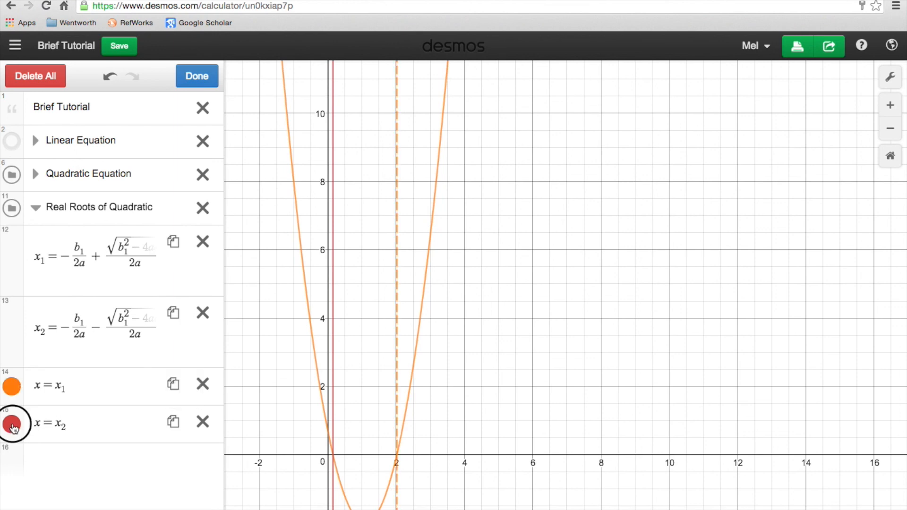
left_click(166, 431)
left_click(60, 431)
left_click(91, 461)
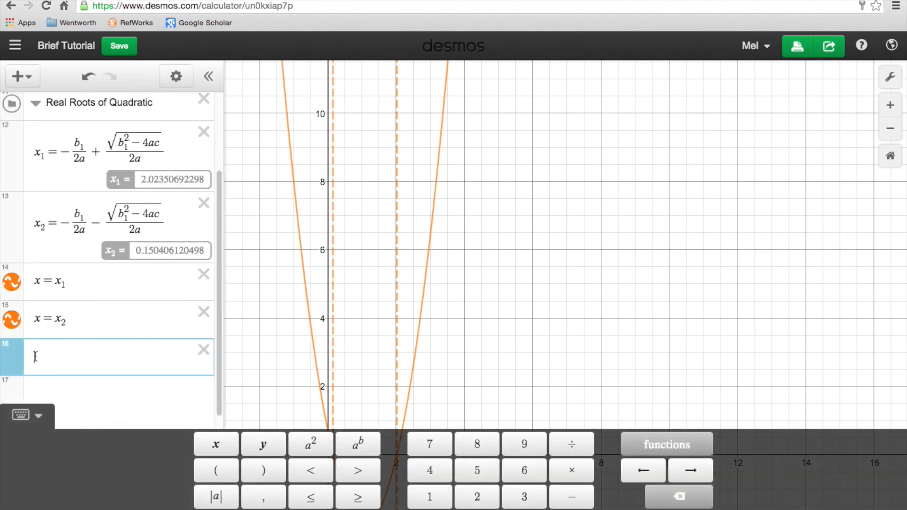
Move the x_1 and x_2 formulas and both vertical line expressions into the Real Roots of Quadratic folder.
left_click(22, 137)
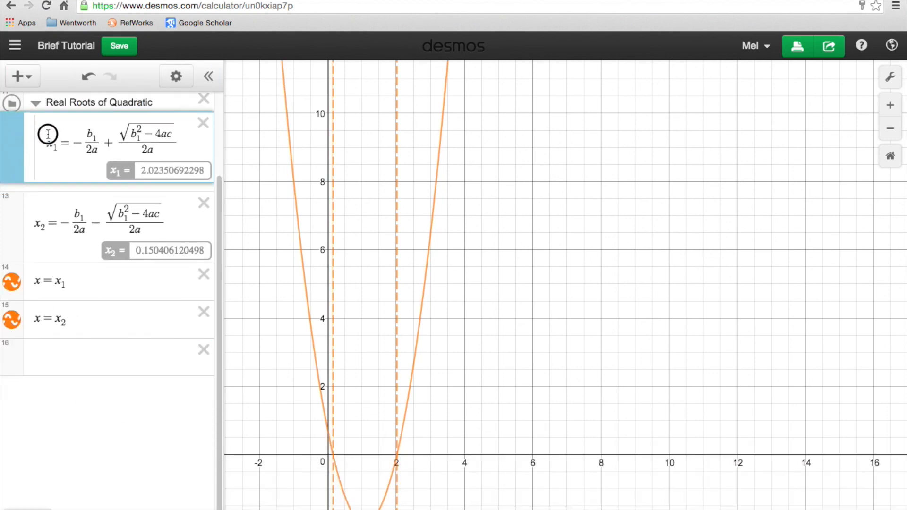
left_click(21, 255)
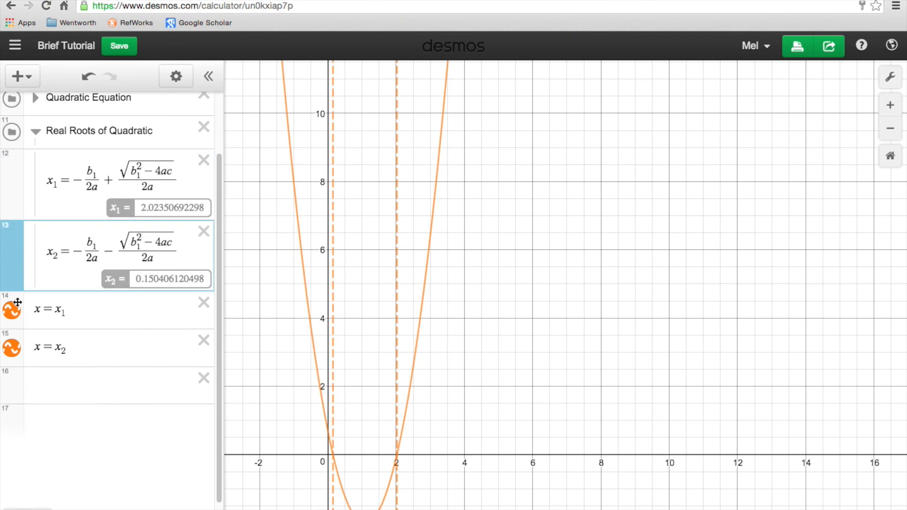
left_click(53, 303)
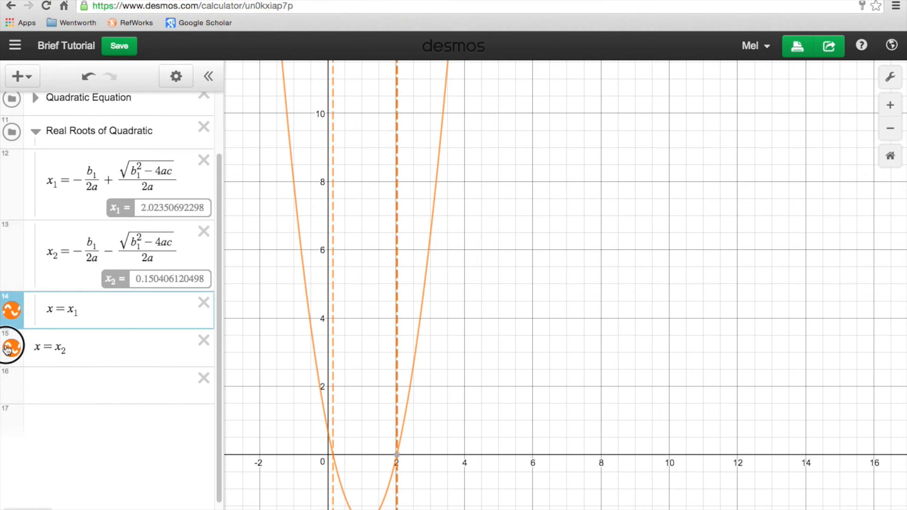
left_click(44, 347)
Plot the root points (x_1,0) and (x_2,0) in two new expressions below the vertical lines.
left_click(43, 383)
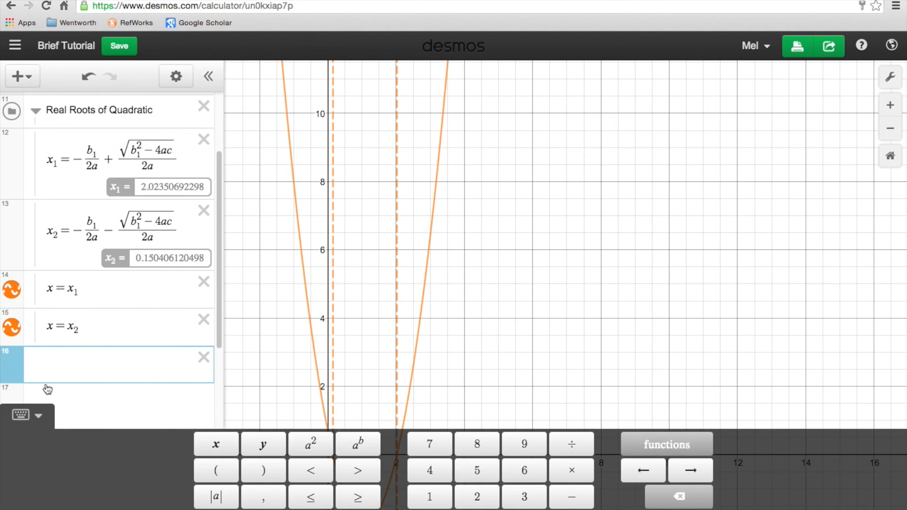
type("(x_1")
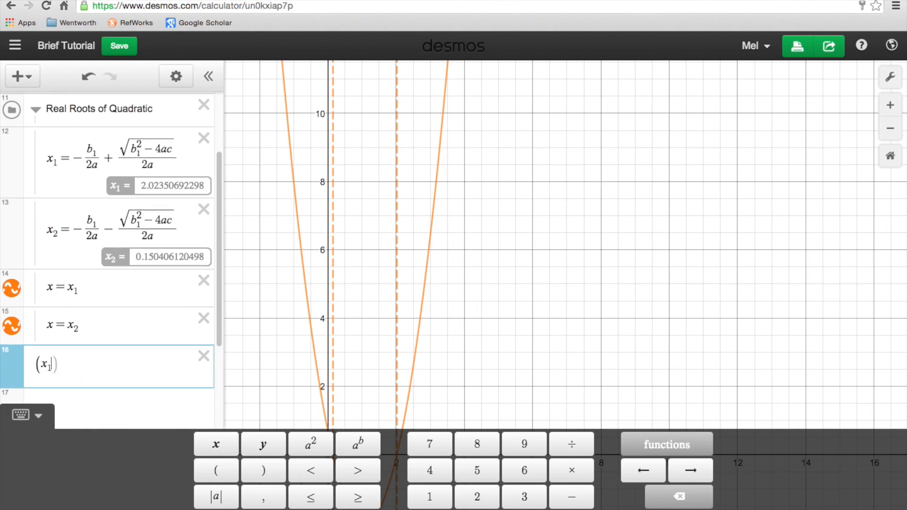
type(",0")
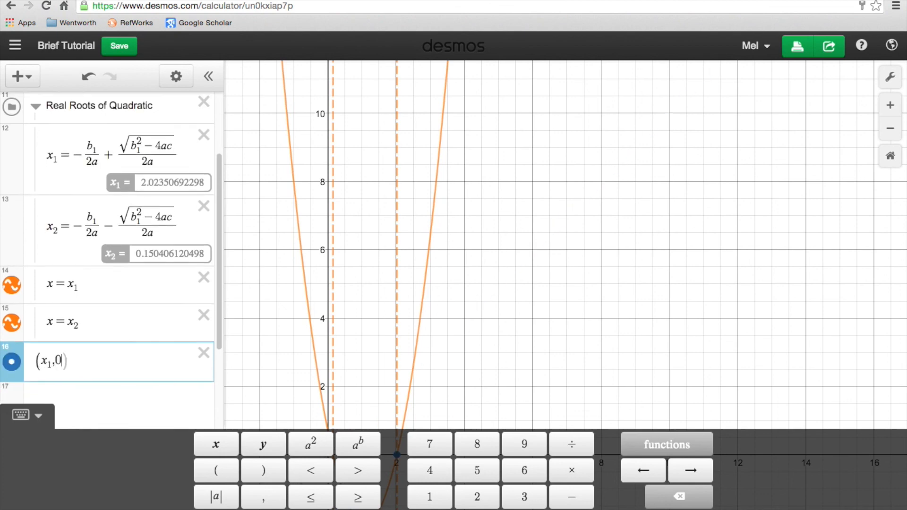
type(")")
left_click(79, 395)
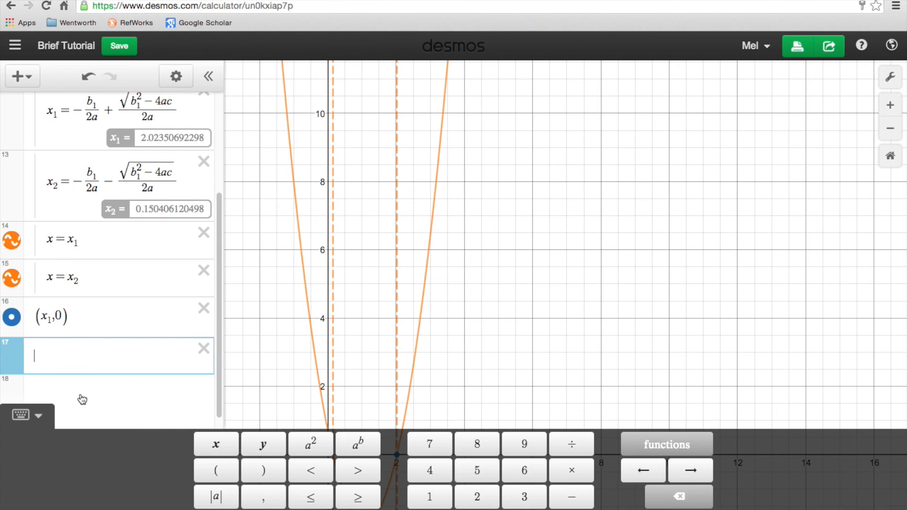
type("(x2,0)")
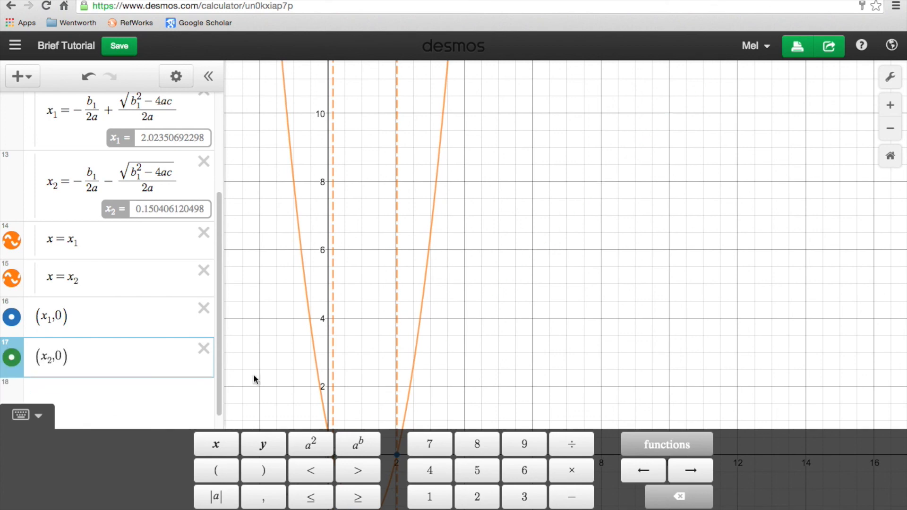
left_click(503, 318)
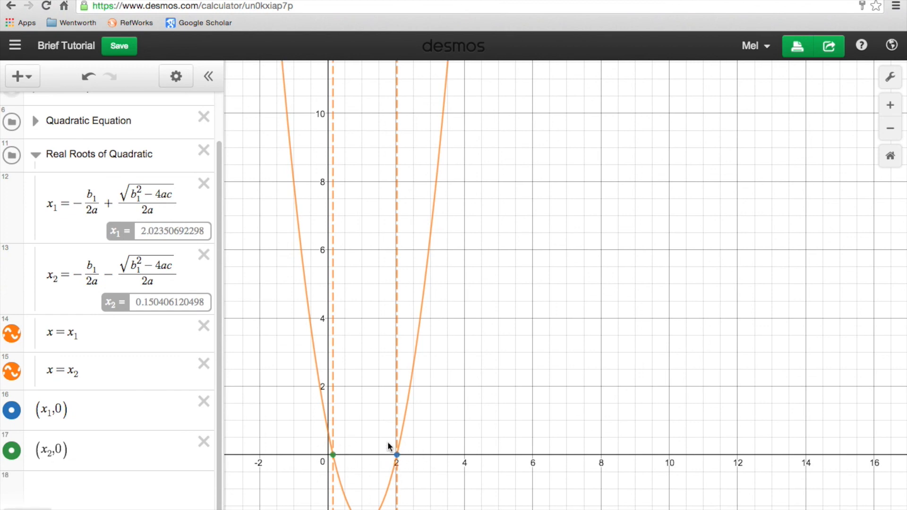
Move both root points into the Real Roots of Quadratic folder and collapse the folder.
left_click_drag(16, 400, 38, 399)
left_click_drag(14, 438, 40, 433)
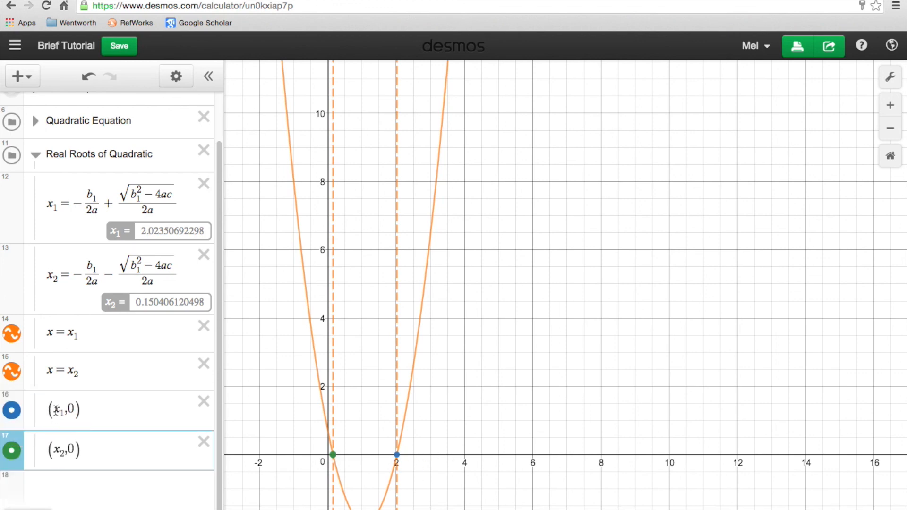
left_click(36, 154)
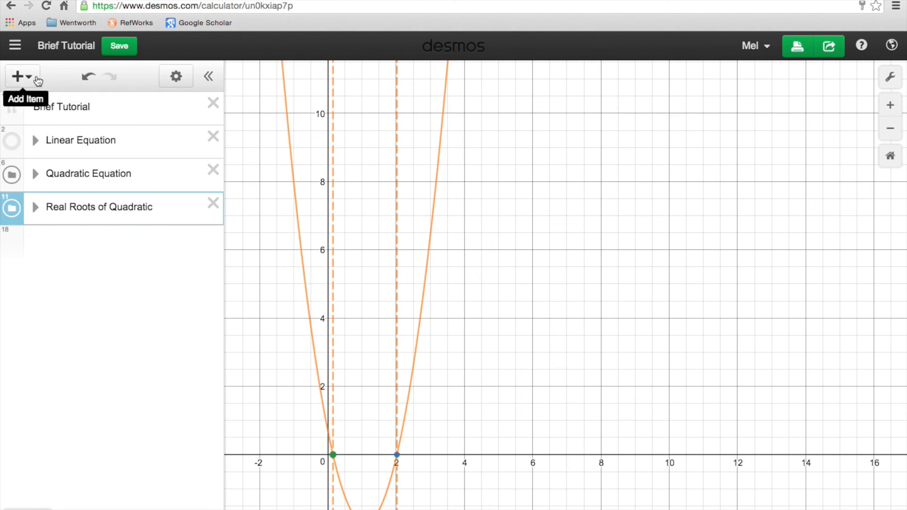
Add a new folder named Other Point at the end of the expression list.
left_click(31, 79)
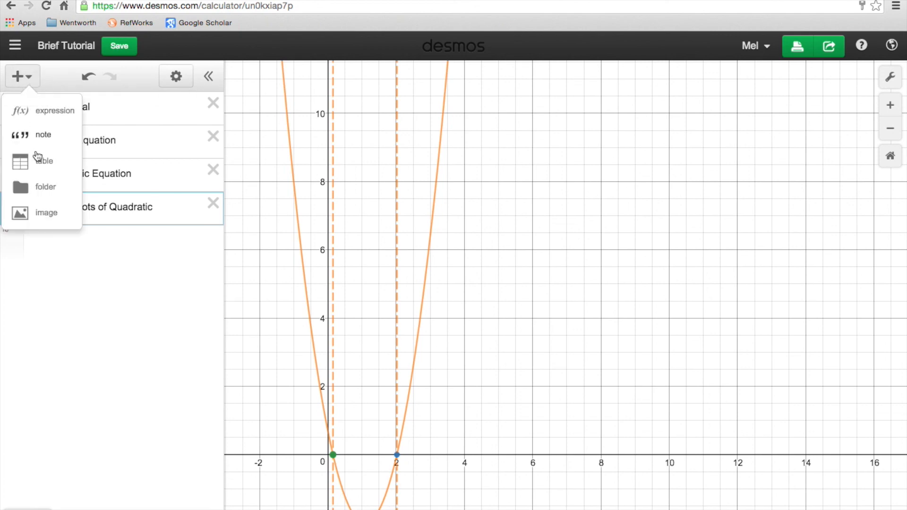
left_click(19, 187)
type("Other Point")
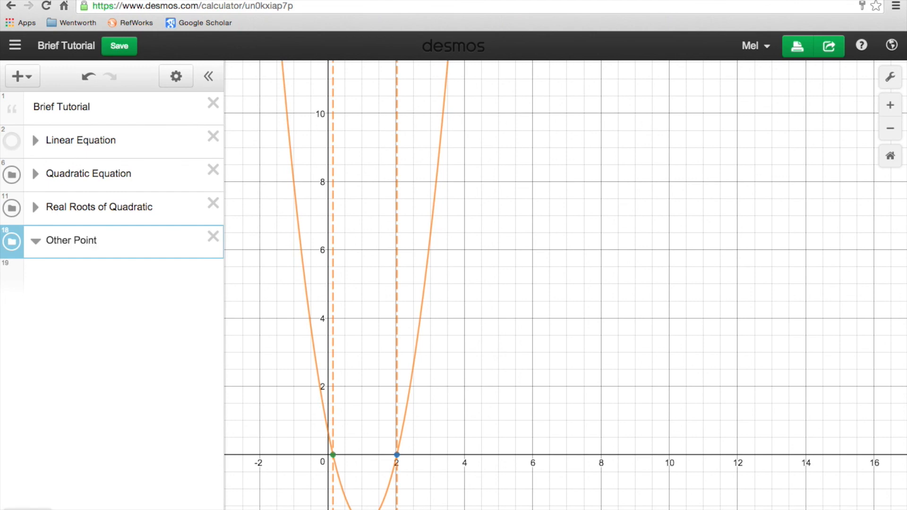
Enter the point (x_p, y_p) in a new expression below the Other Point folder heading.
left_click(101, 268)
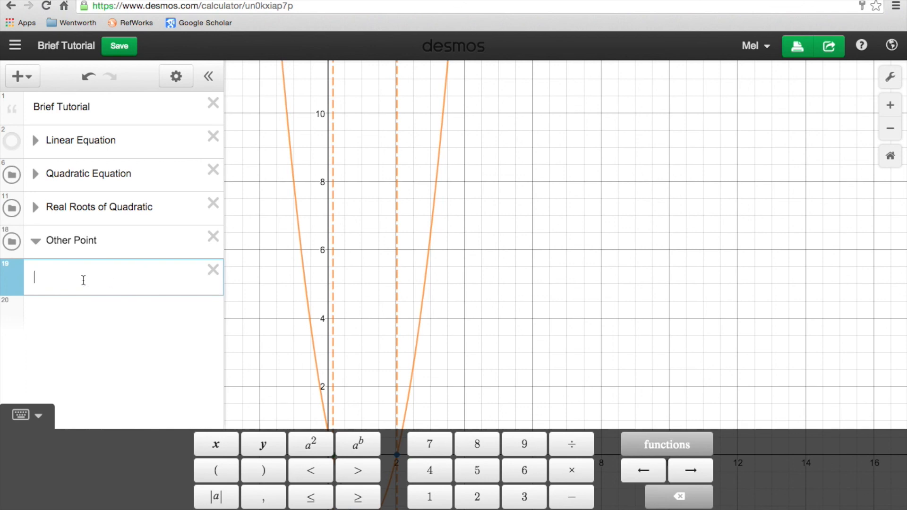
type("(x")
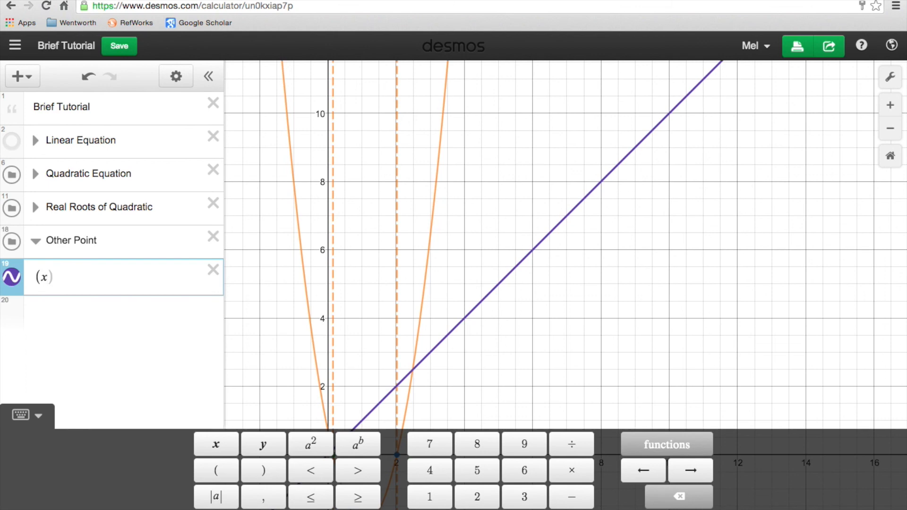
left_click(226, 506)
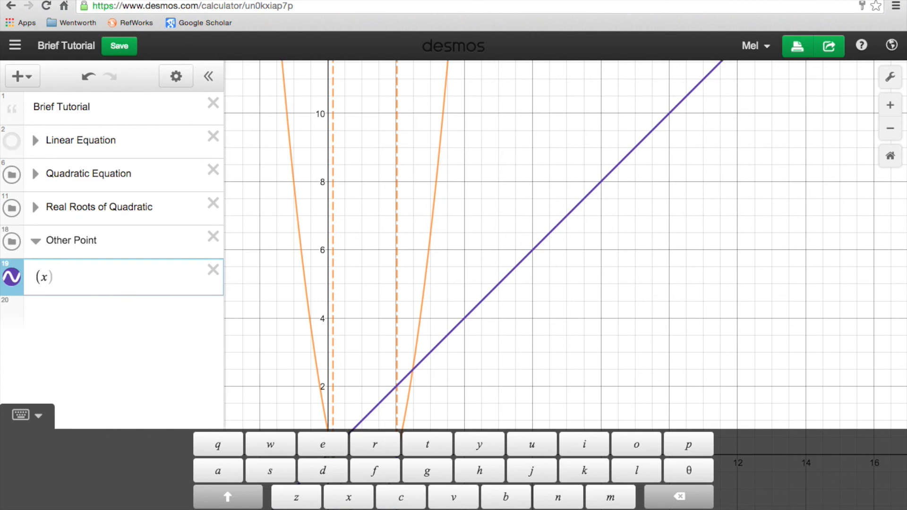
type("_")
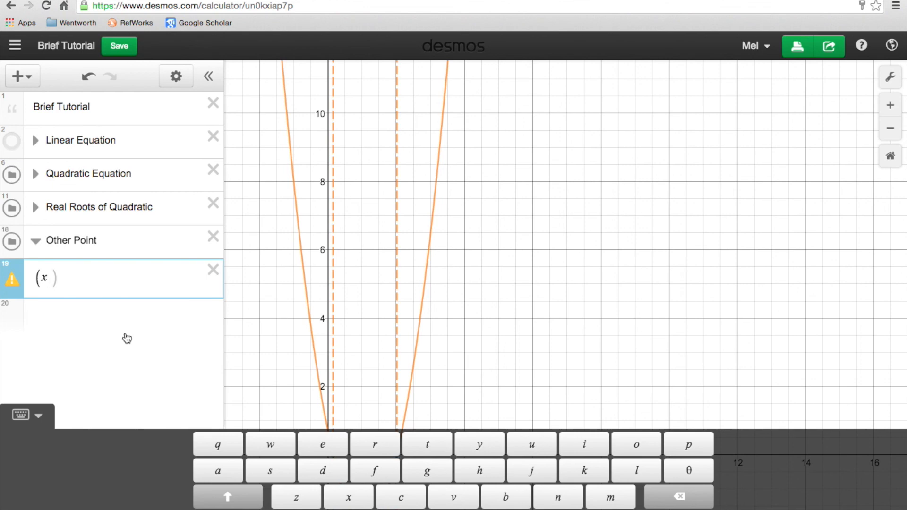
left_click(688, 445)
type(",y")
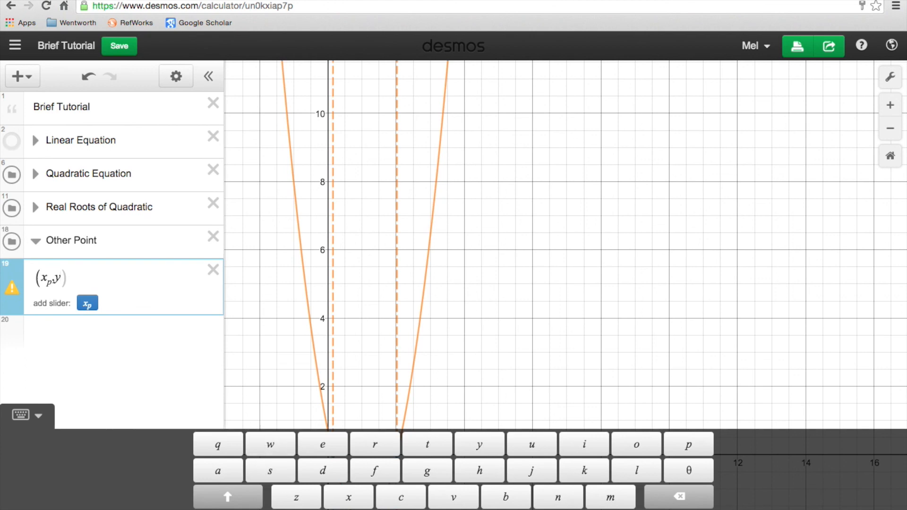
left_click(680, 453)
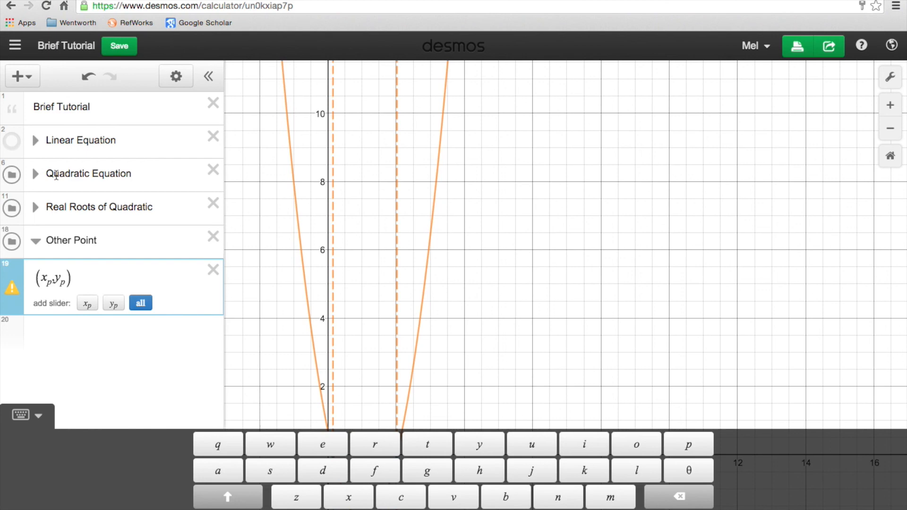
Duplicate y = ax^2 + b_1x + c, move the copy below the point (x_p, y_p), and collapse the Quadratic Equation folder.
left_click(35, 174)
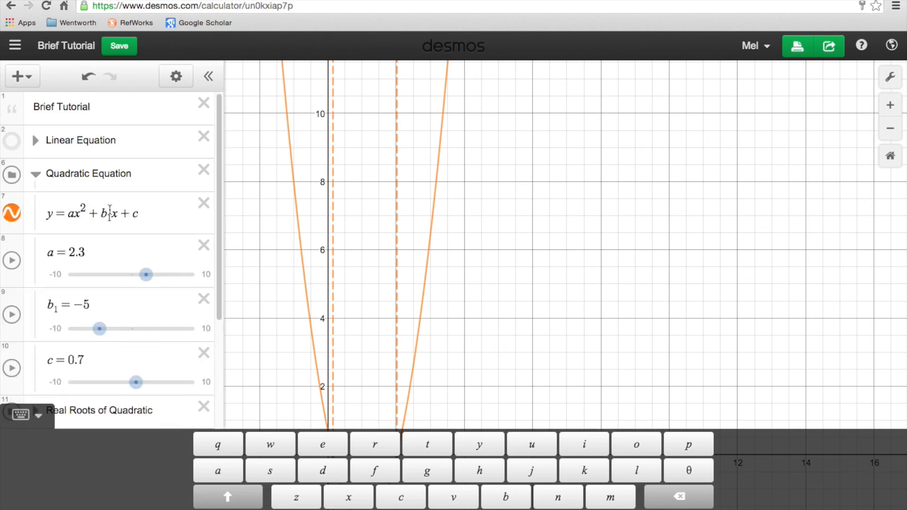
left_click(176, 76)
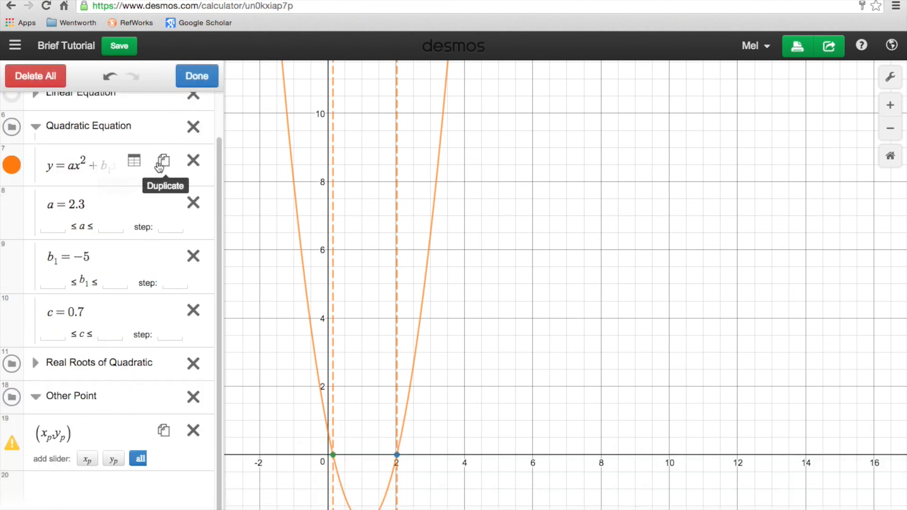
left_click(163, 161)
left_click_drag(12, 208, 9, 501)
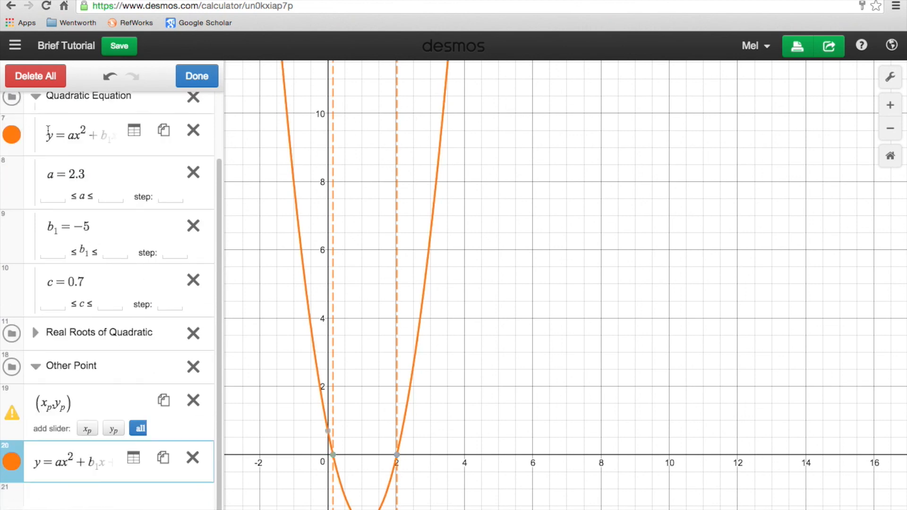
left_click(197, 76)
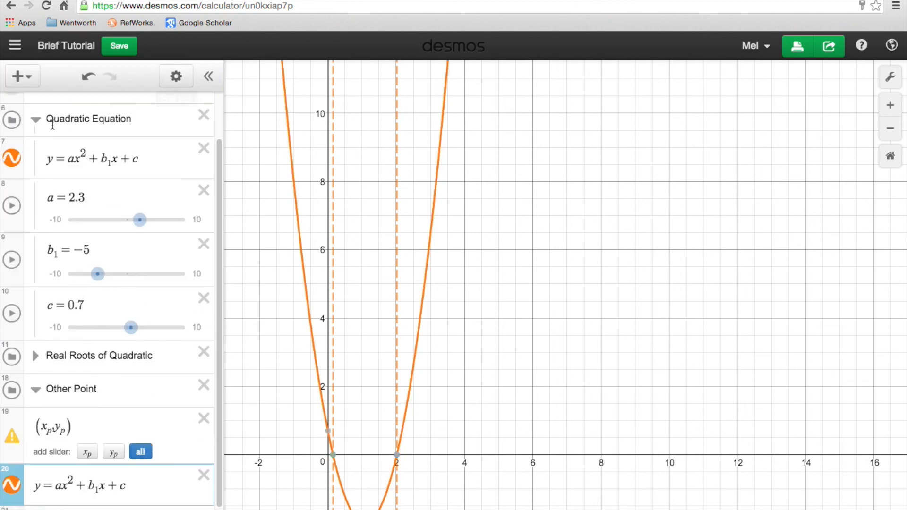
left_click(36, 120)
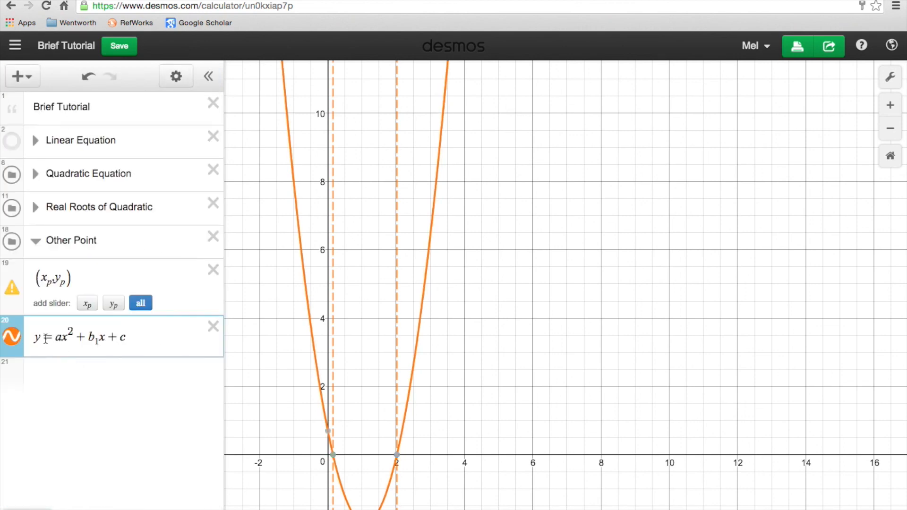
Change the left side of the copied quadratic to y_p.
left_click(41, 338)
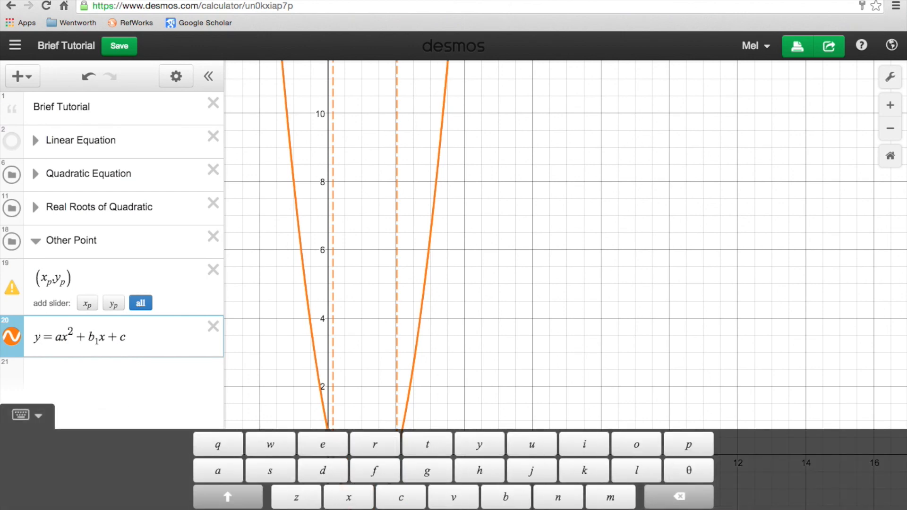
type("_")
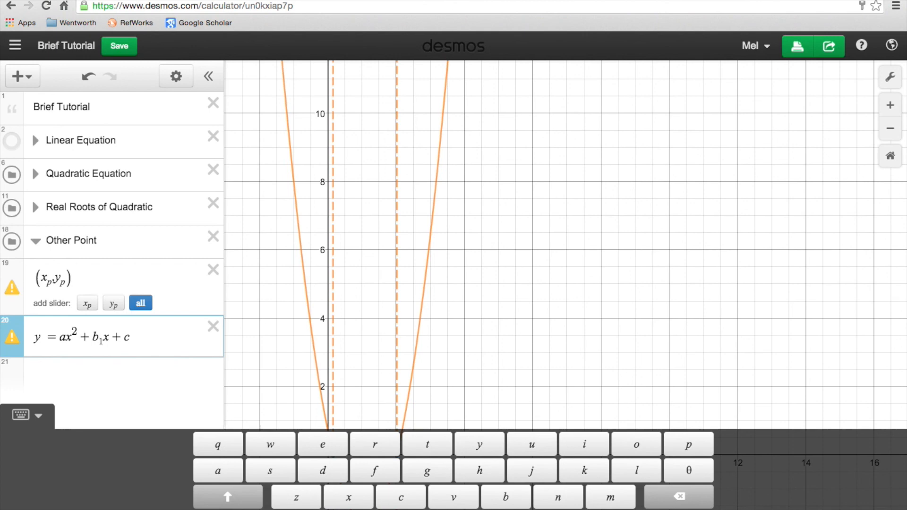
type("p")
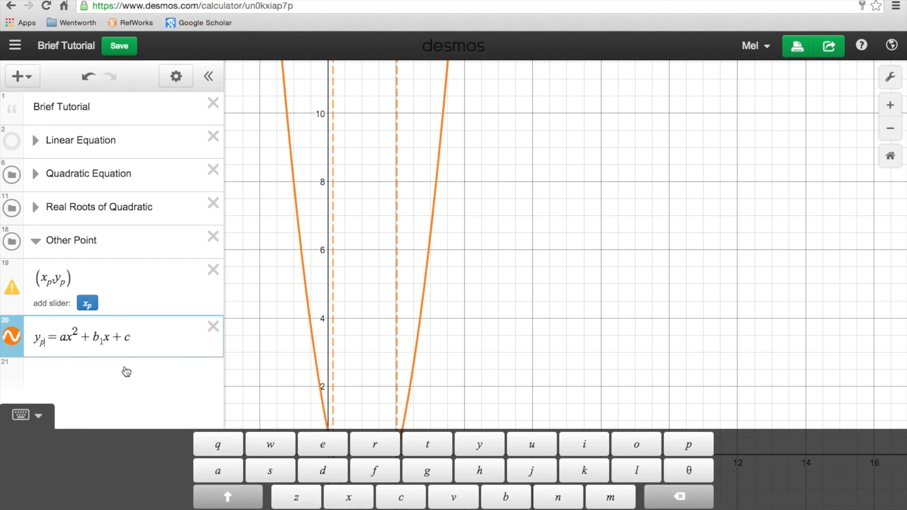
Change both x variables in the copied quadratic to x_p, so it reads y_p = ax_p^2 + b_1x_p + c.
left_click(73, 336)
type("_")
left_click(688, 444)
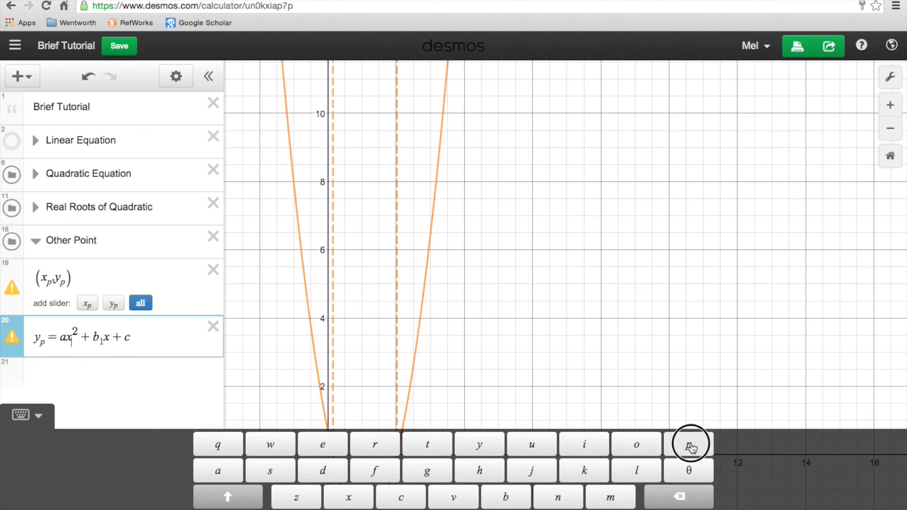
left_click(107, 364)
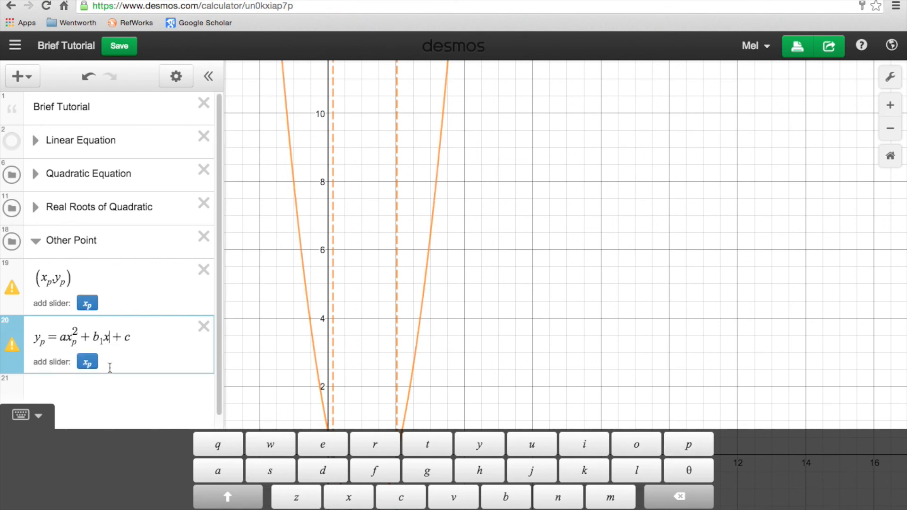
type("_p")
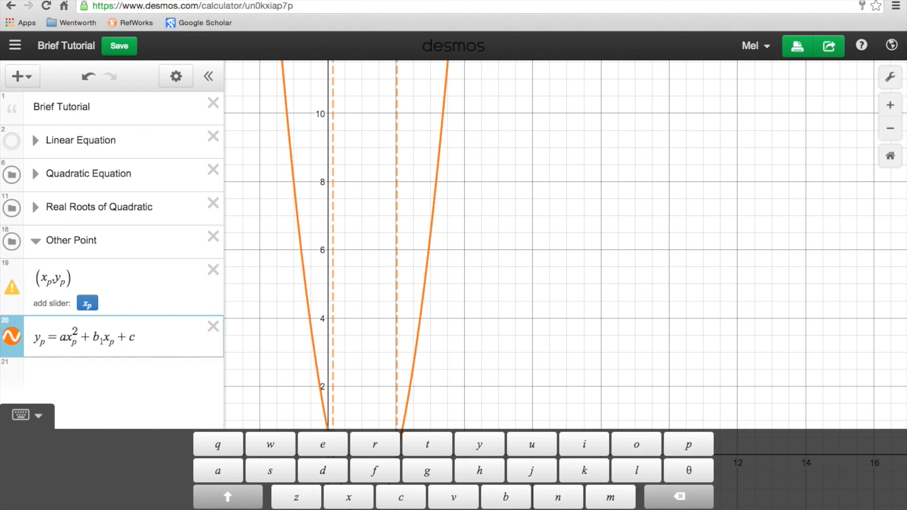
Add a slider for x_p, move it below the y_p equation, and set x_p to -0.8.
left_click(88, 303)
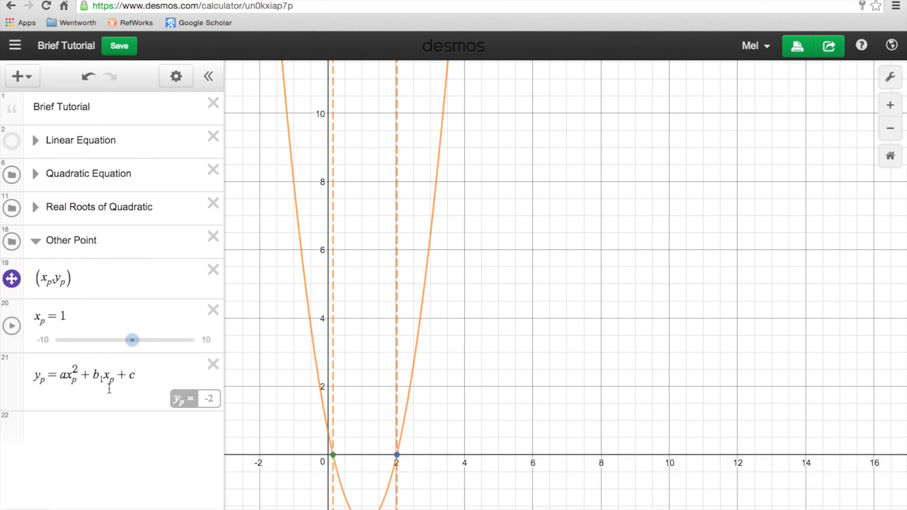
left_click_drag(6, 305, 4, 369)
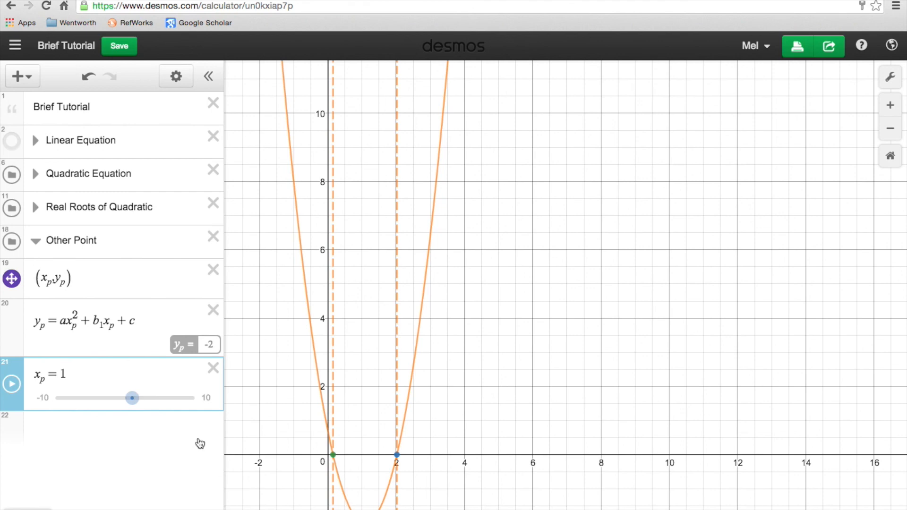
mouse_move(133, 399)
left_mouse_down()
mouse_move(118, 400)
mouse_move(151, 401)
mouse_move(122, 399)
left_mouse_up()
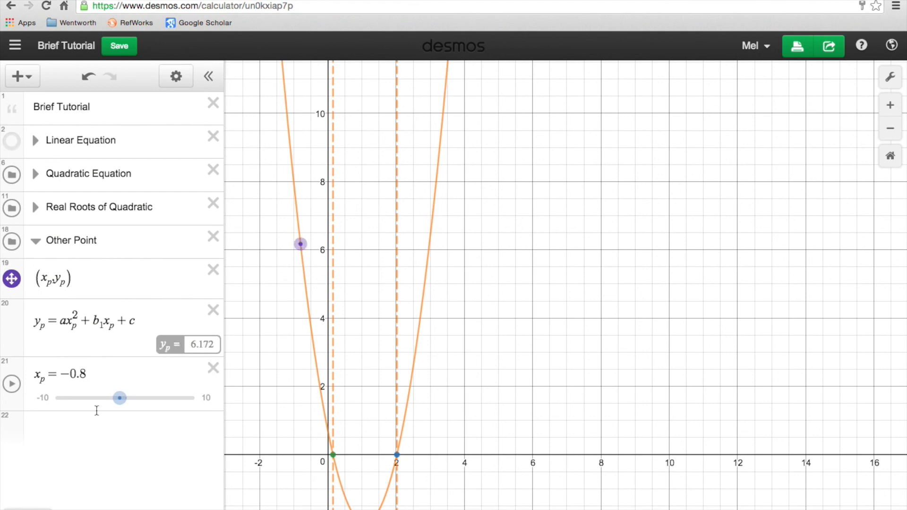
Move the point, the y_p equation and the x_p slider into the Other Point folder and collapse the folder.
left_click(11, 270)
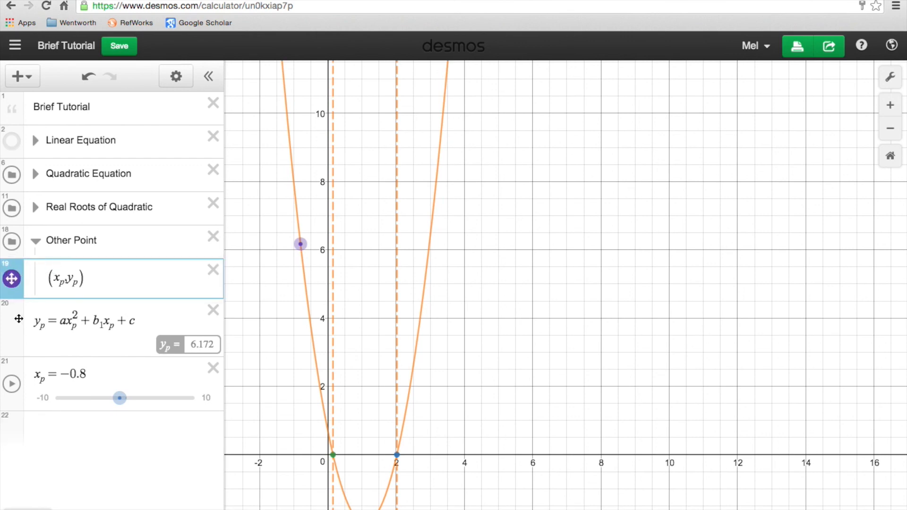
left_click(34, 314)
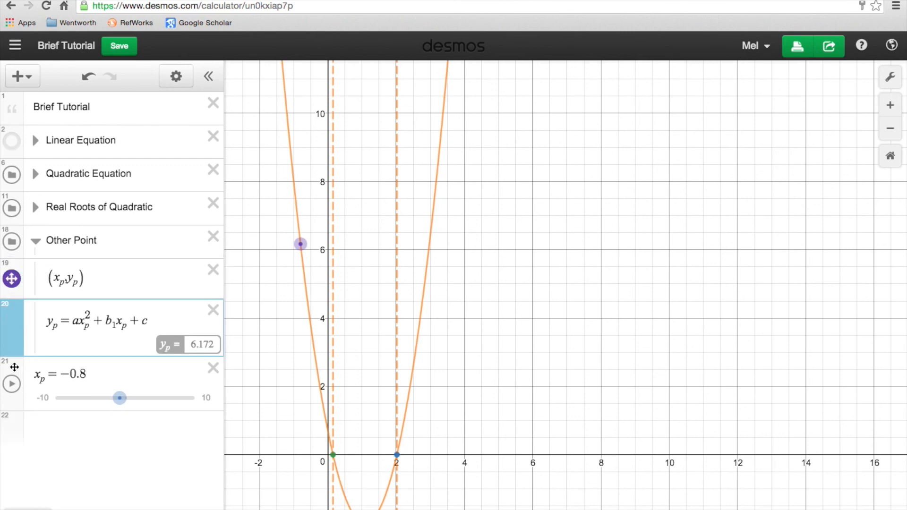
left_click(33, 363)
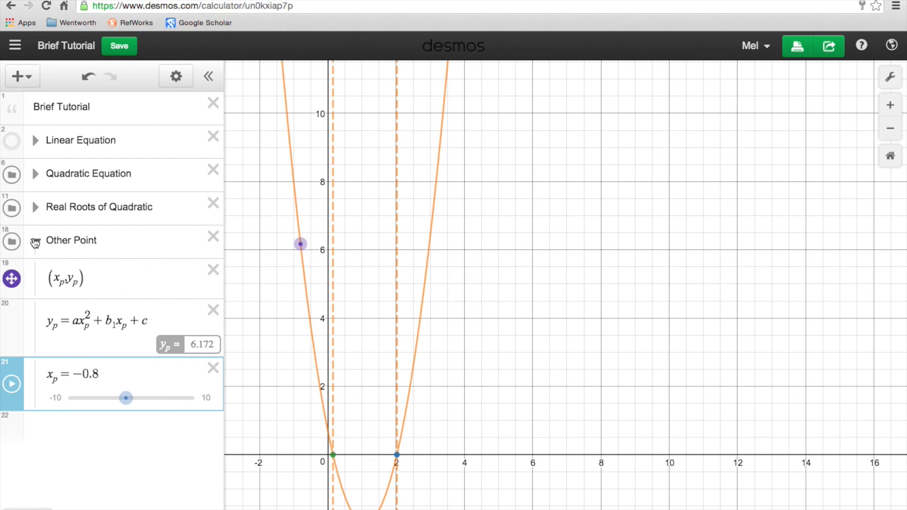
left_click(35, 242)
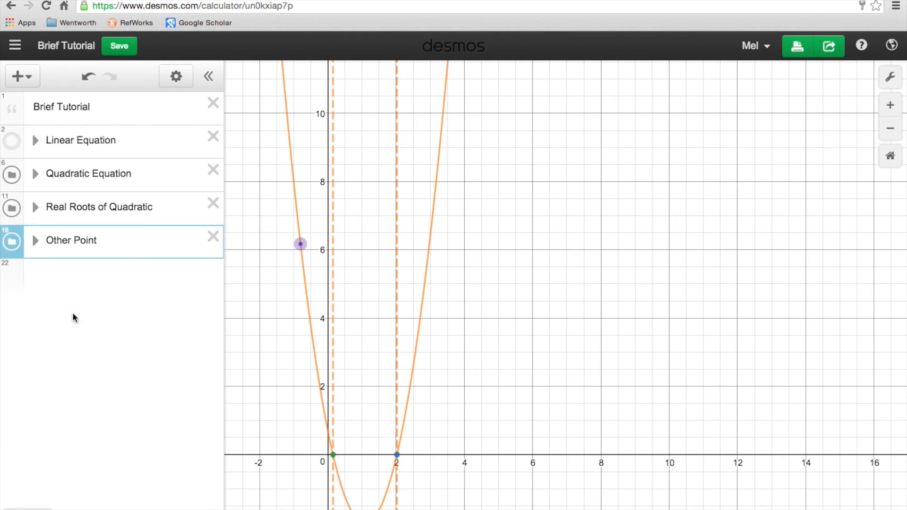
Hide the Other Point, Real Roots of Quadratic and Quadratic Equation folders on the graph.
left_click(13, 243)
left_click(12, 208)
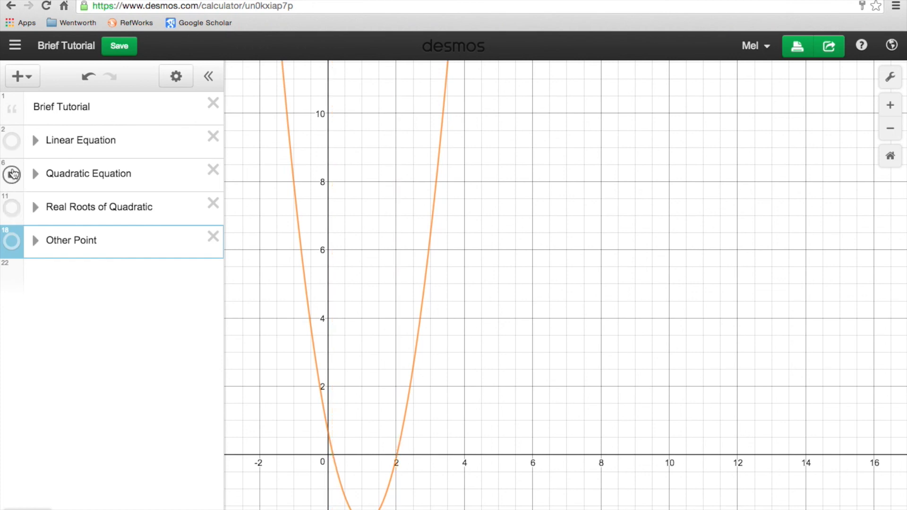
left_click(11, 175)
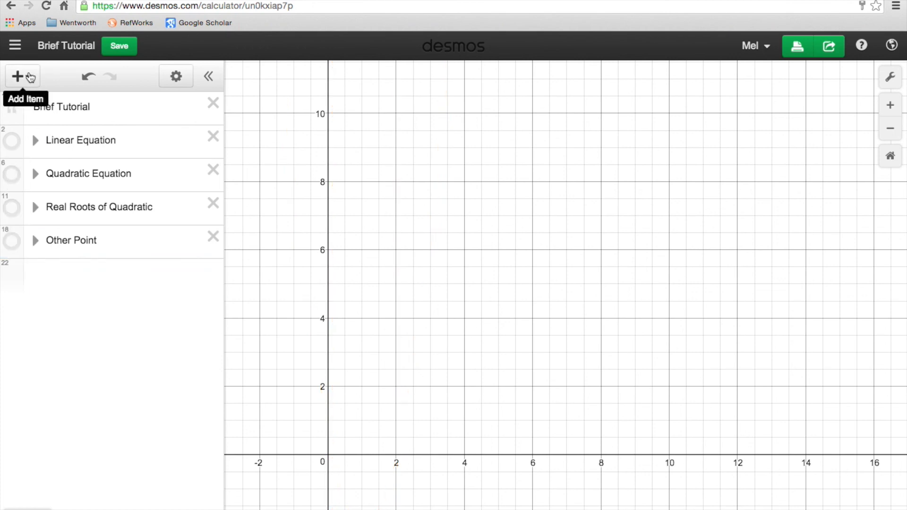
Add a new folder named Functions and move it to the end of the expression list.
left_click(30, 77)
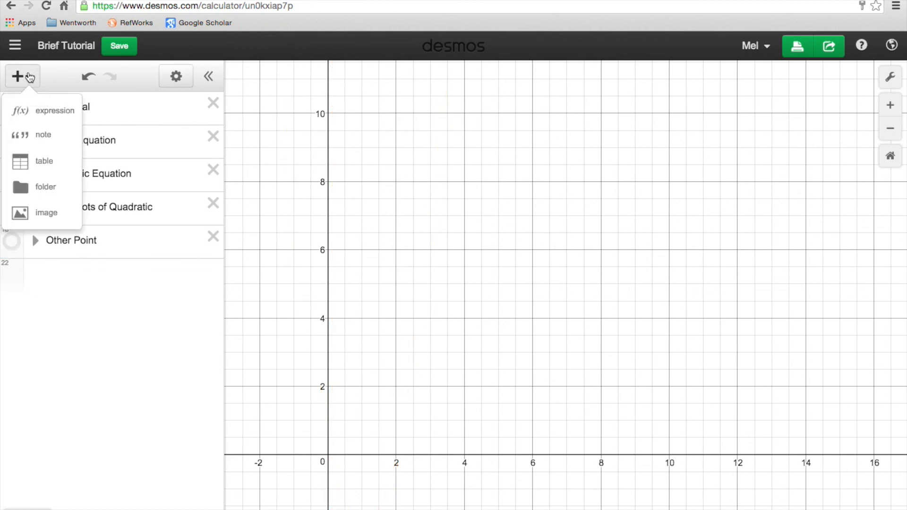
left_click(41, 187)
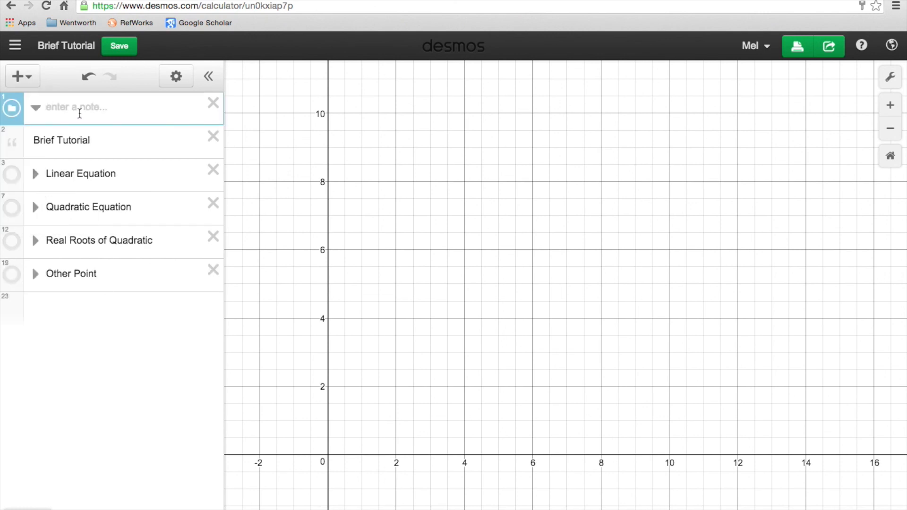
type("Functions")
left_click_drag(10, 110, 40, 310)
Enter y = cos(x) in a new expression below the Functions folder heading.
left_click(69, 317)
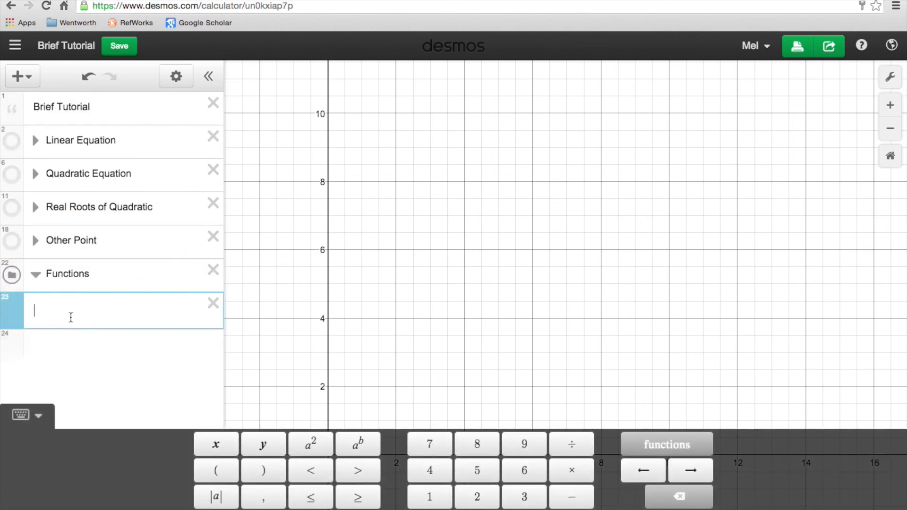
type("y = cos)")
key("BackSpace")
type("(x")
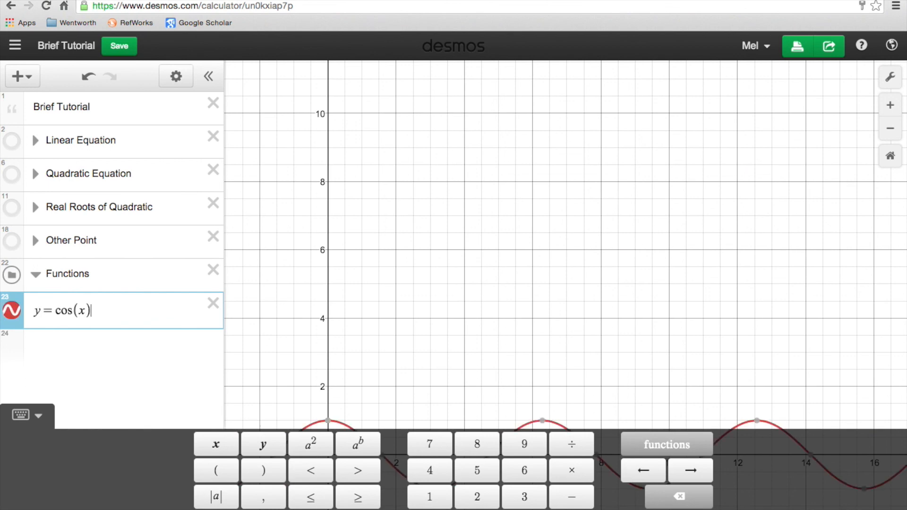
Delete cos(x) from the equation and re-insert it from the trig functions, looking through the stats and misc functions on the way.
left_click_drag(464, 339, 504, 79)
left_click_drag(95, 310, 55, 310)
key("BackSpace")
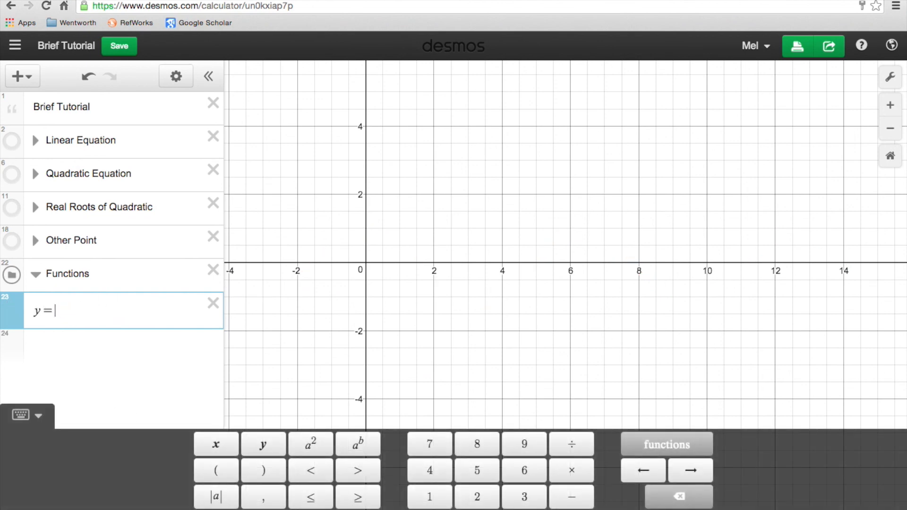
left_click(662, 448)
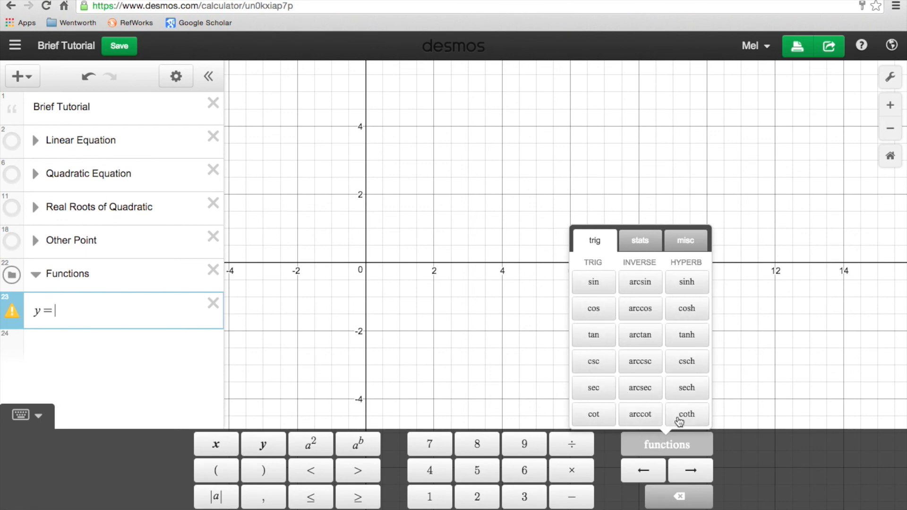
left_click(644, 241)
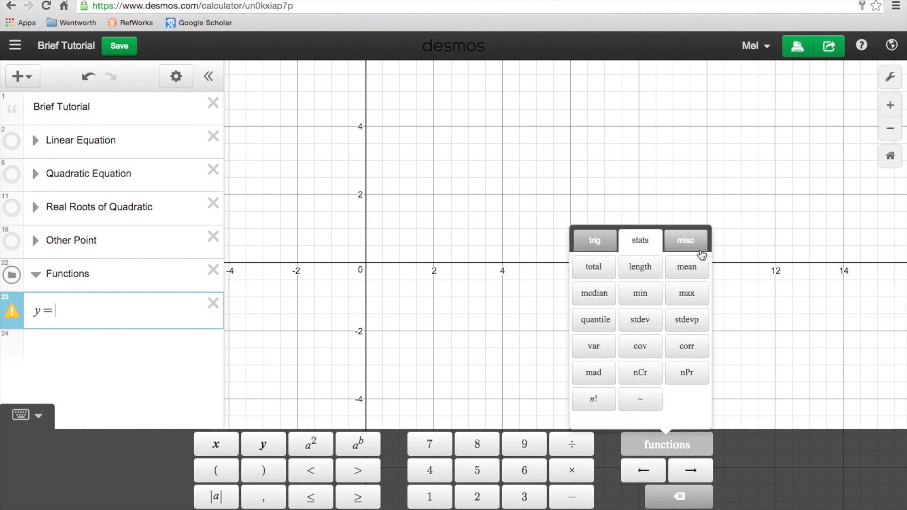
left_click(682, 240)
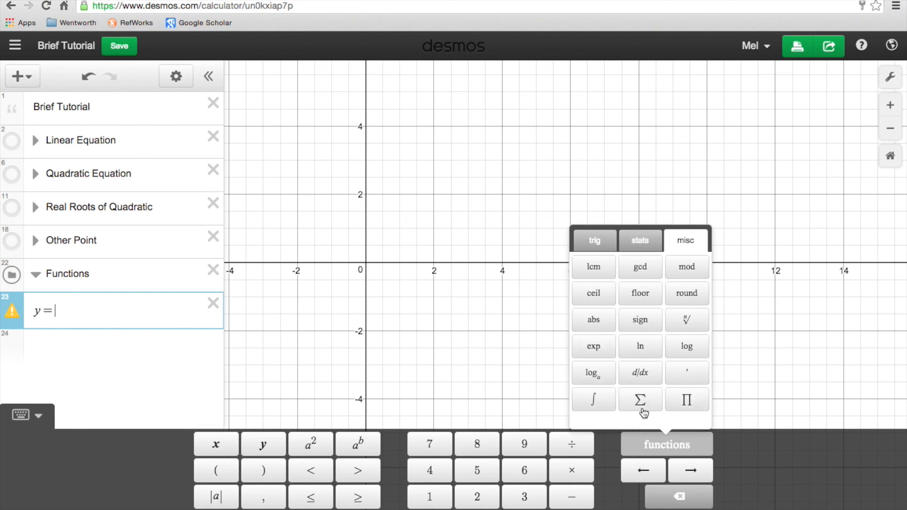
left_click(602, 242)
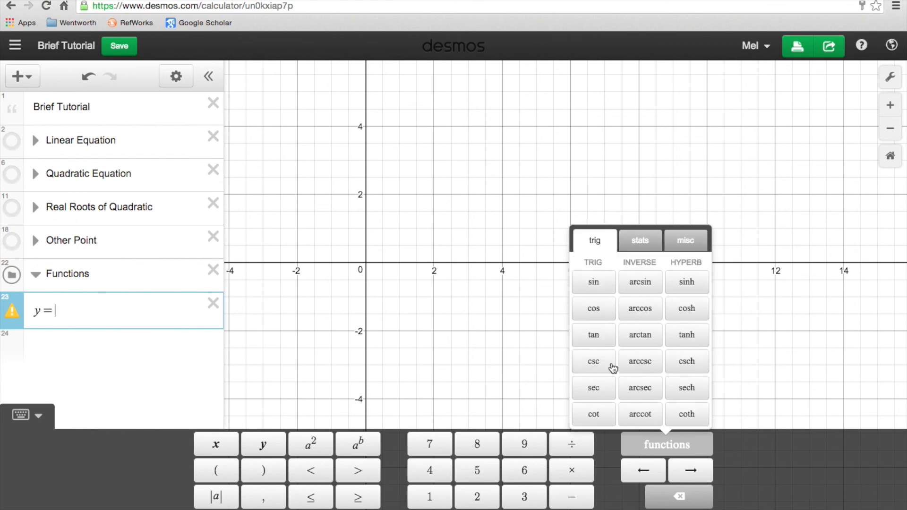
left_click(605, 311)
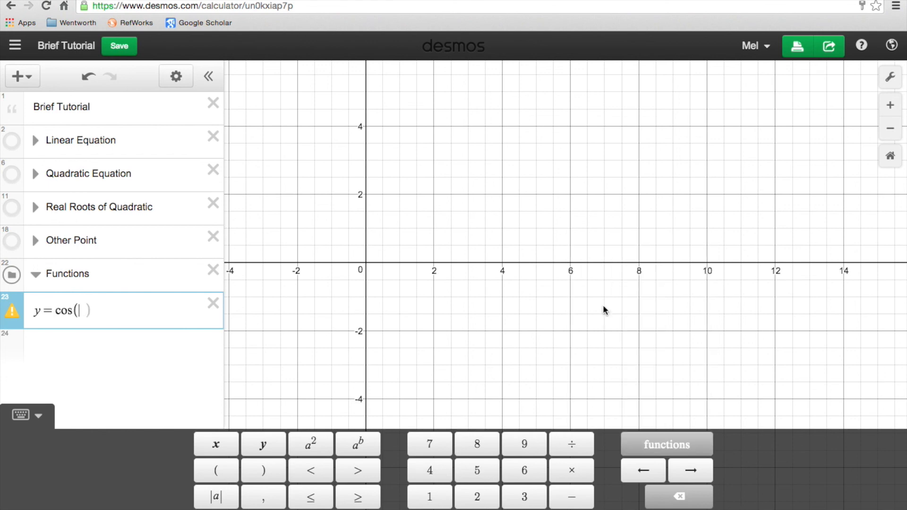
type("x")
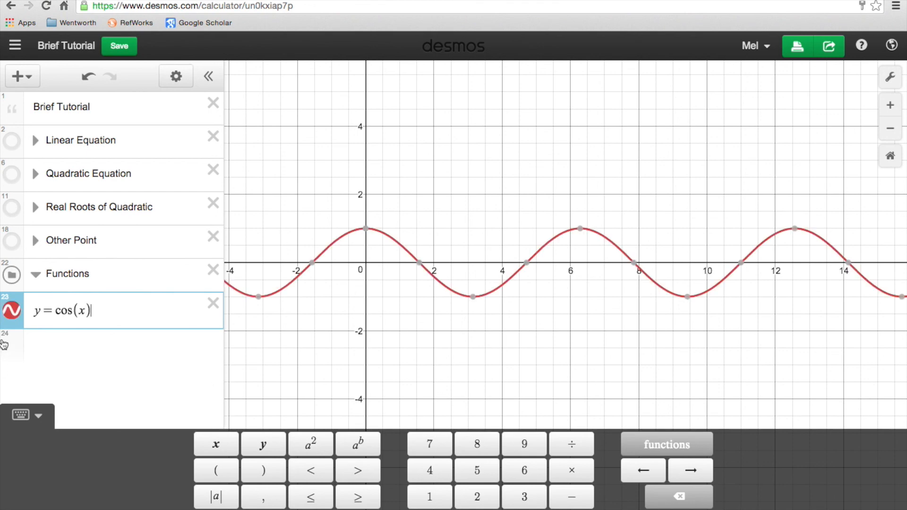
Place y = cos(x) inside the Functions folder, and collapse and hide that folder.
left_click(182, 408)
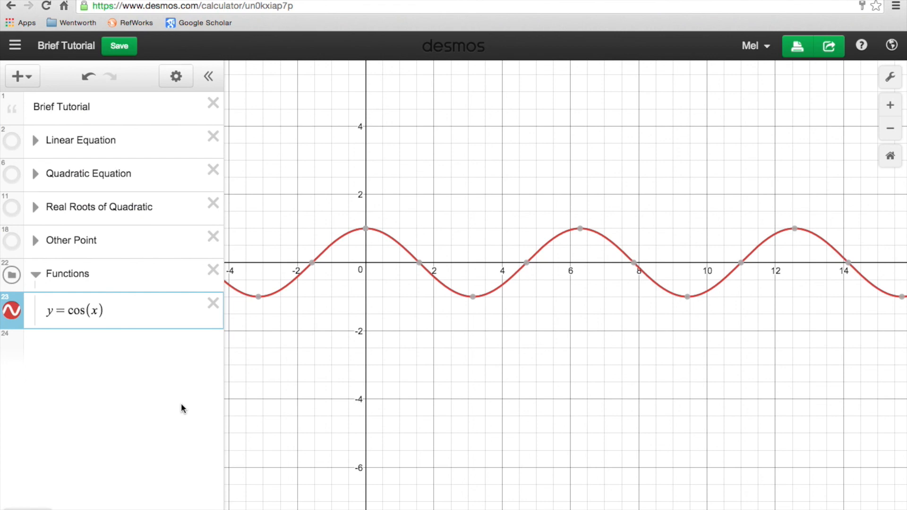
left_click(35, 274)
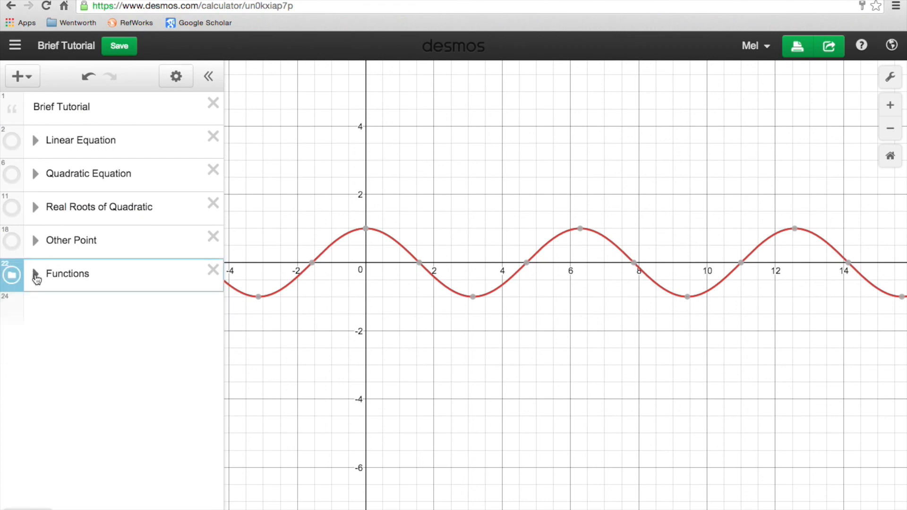
left_click(12, 275)
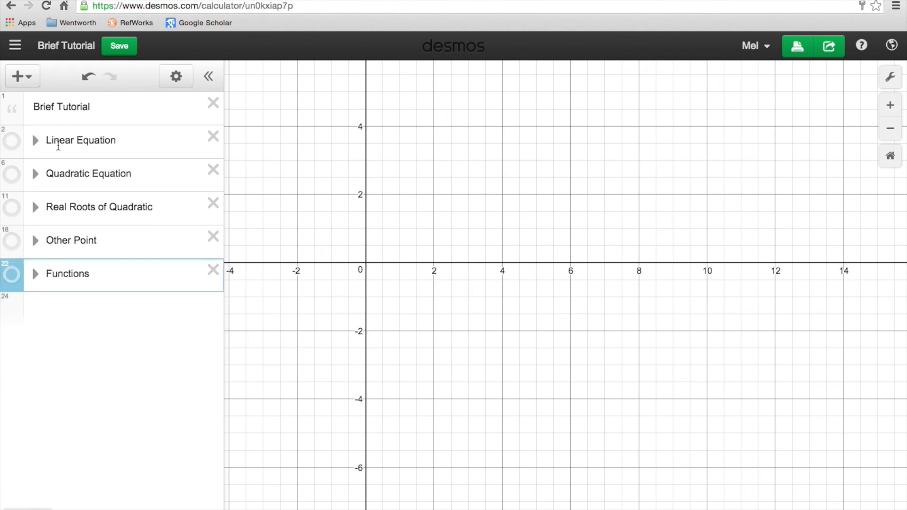
Add a new folder named Implicit Function at the end of the expression list.
left_click(19, 76)
left_click(37, 189)
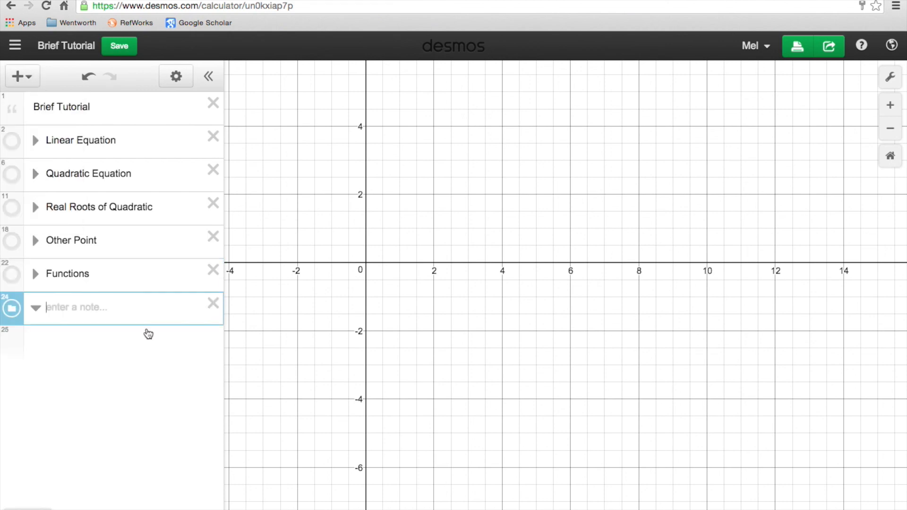
type("Implicit Function")
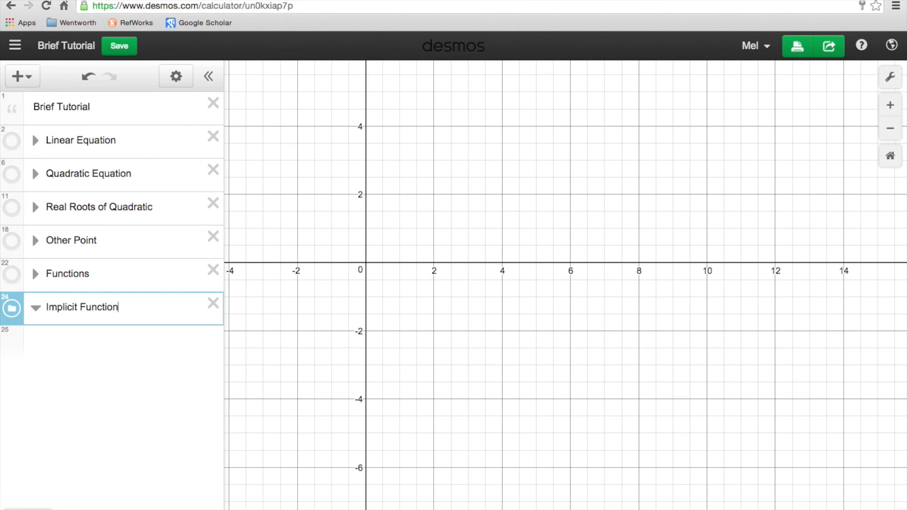
Enter y(x) = 3x and x(t) = 5t as two expressions below the Implicit Function folder heading.
left_click(75, 352)
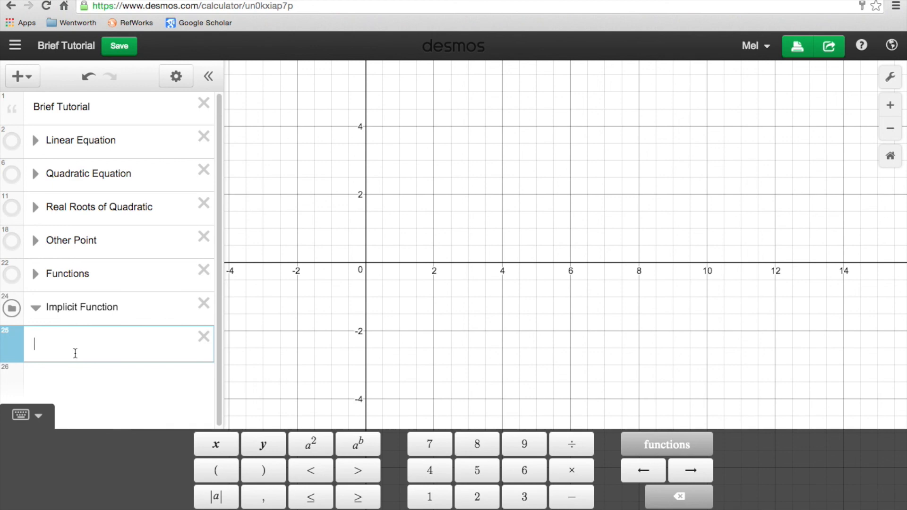
type("y(x)=")
type("3x")
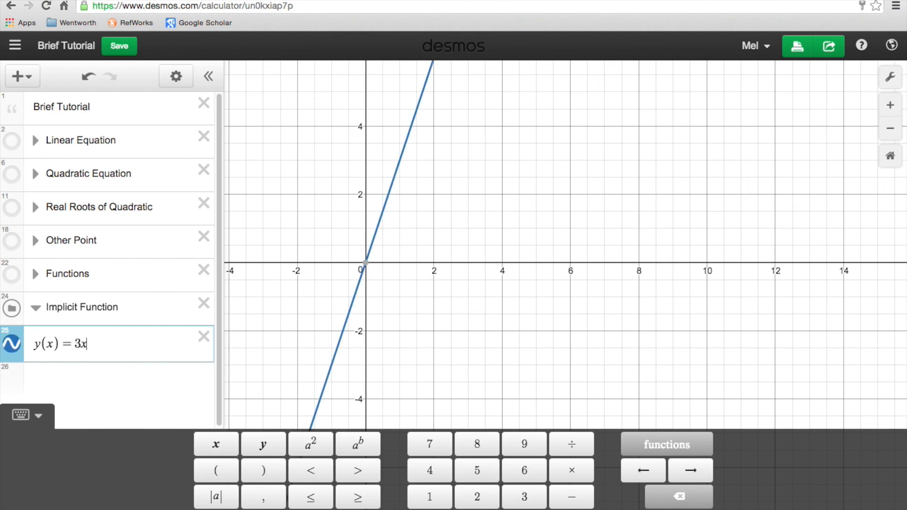
left_click(61, 381)
type("x")
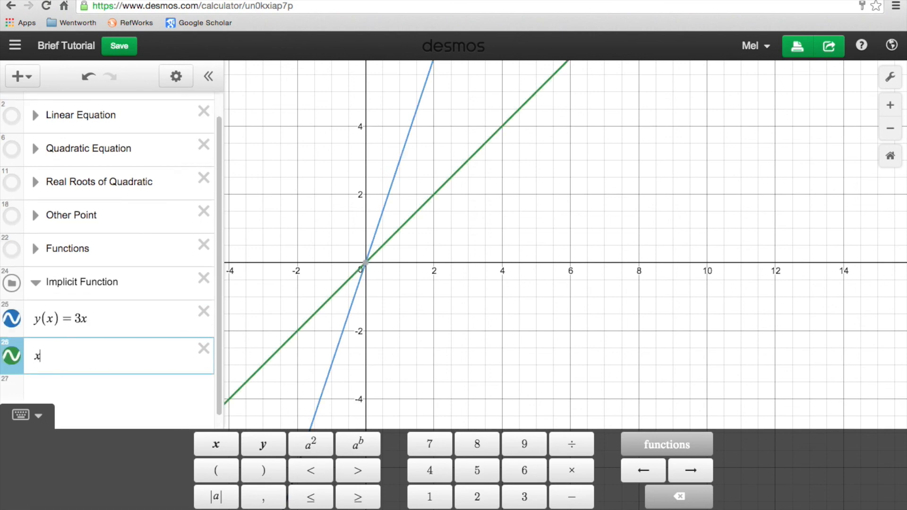
type("(t) = 5t")
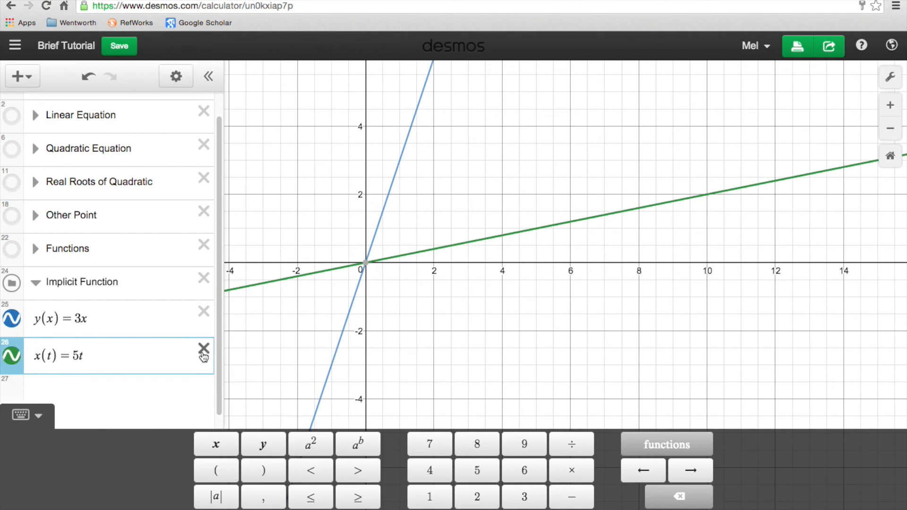
Delete the expressions x(t) = 5t and y(x) = 3x.
left_click(203, 349)
left_click(207, 337)
Enter the circle equation y^2 + x^2 = 6 in a new expression below the Implicit Function folder heading.
left_click(72, 347)
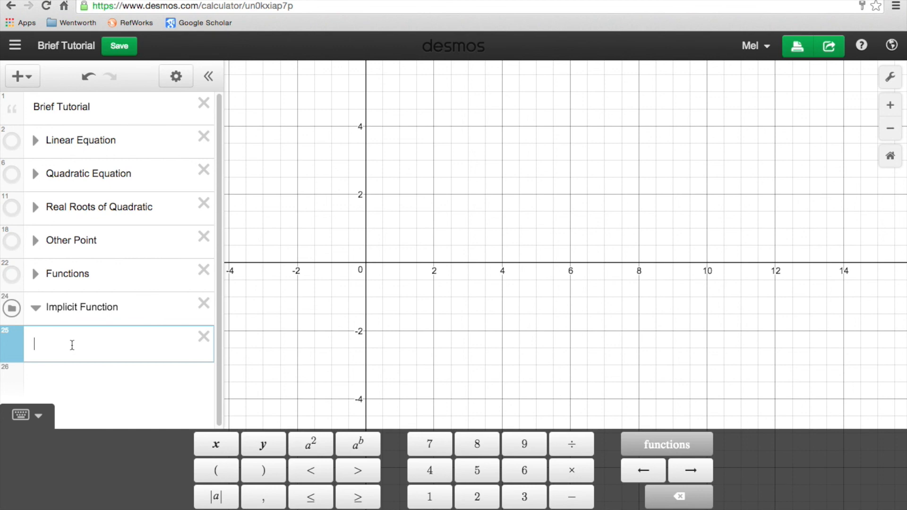
type("y^2+x")
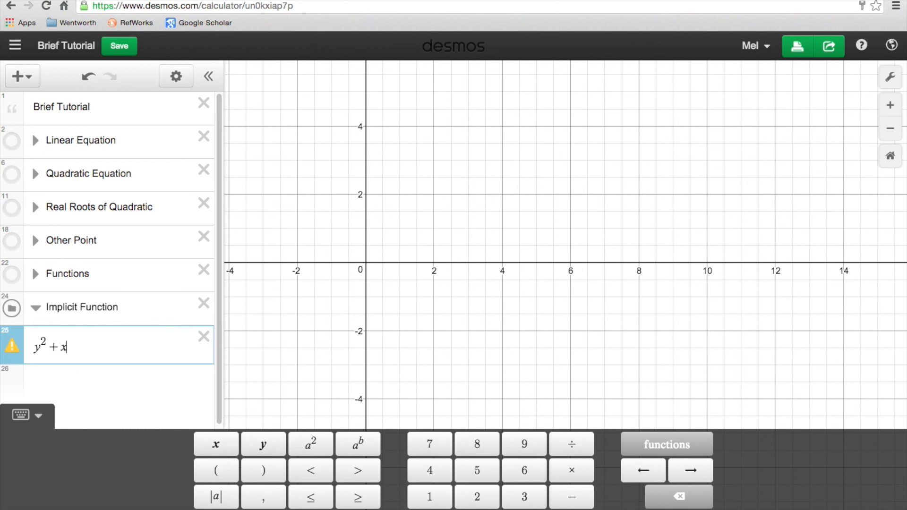
type("^2=6")
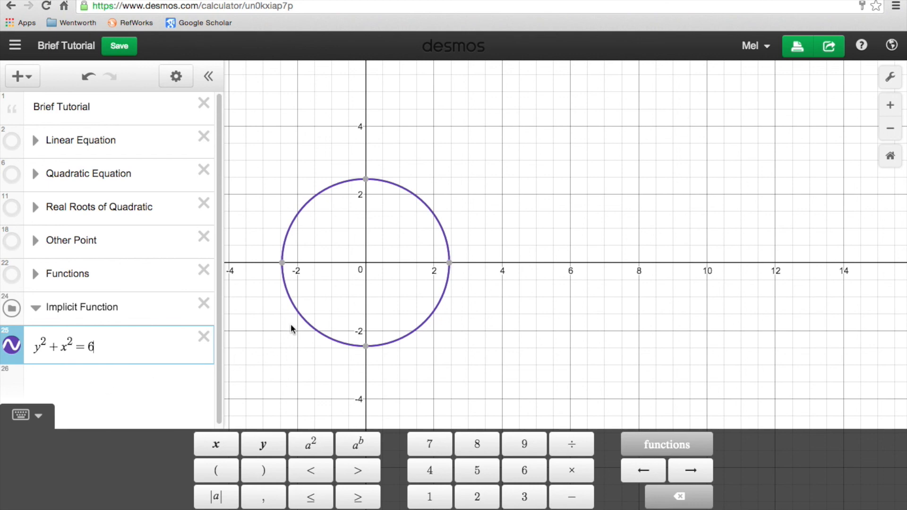
Insert coefficients d before y^2 and f before x^2 in the circle equation, and add sliders for both.
left_click(34, 347)
type("d")
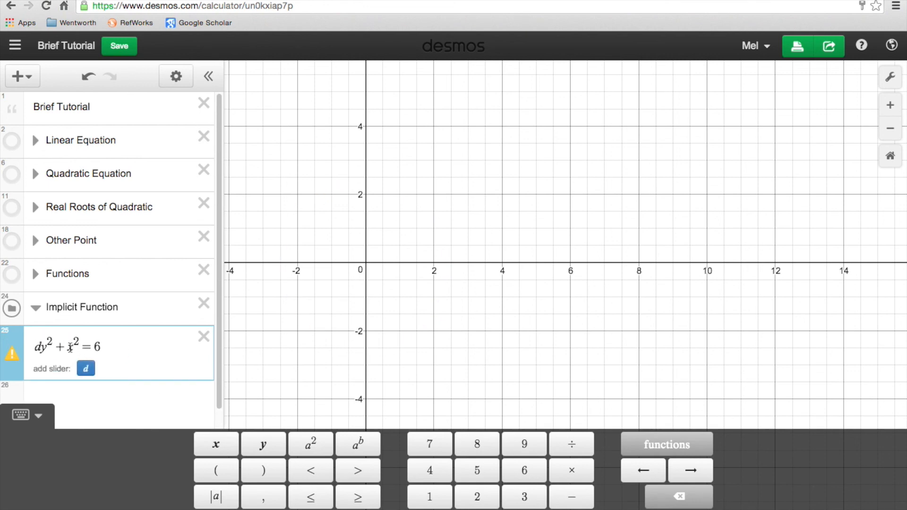
left_click(69, 352)
type("f")
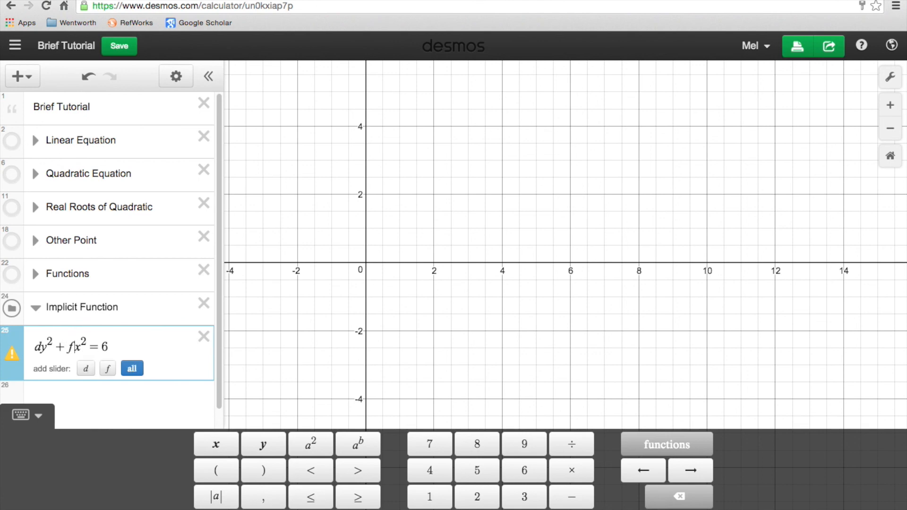
left_click(132, 370)
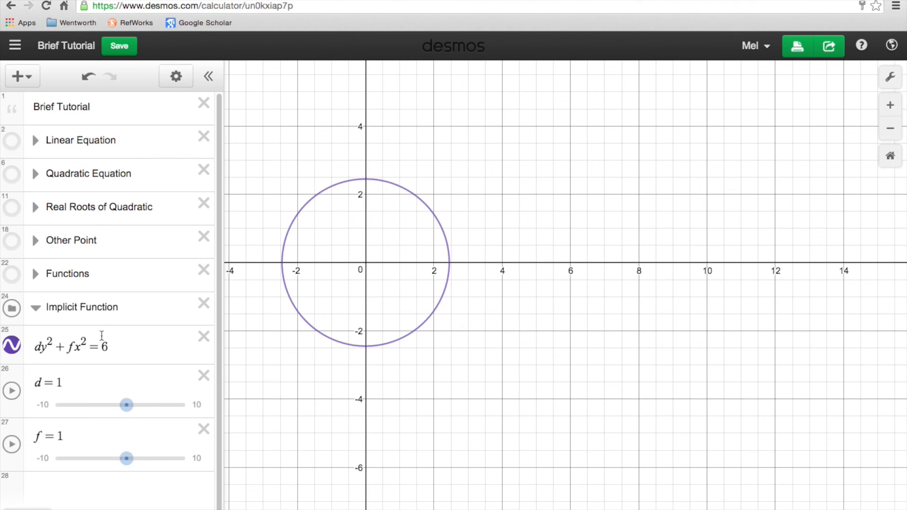
Adjust the coefficient sliders of the implicit equation to d = 1.2 and f = 0.7.
mouse_move(129, 407)
left_mouse_down()
mouse_move(118, 406)
mouse_move(124, 409)
left_mouse_up()
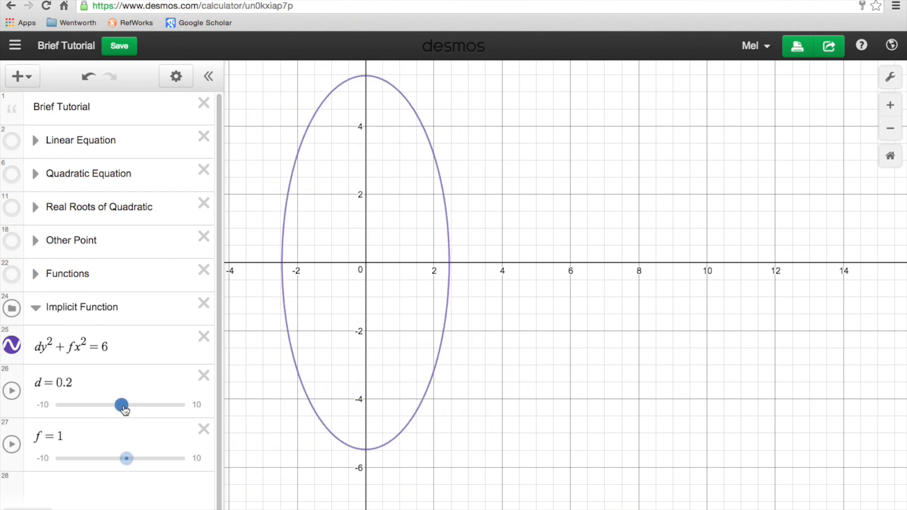
left_click_drag(126, 458, 125, 459)
left_click_drag(121, 405, 128, 405)
mouse_move(124, 459)
left_mouse_down()
mouse_move(115, 458)
mouse_move(125, 458)
left_mouse_up()
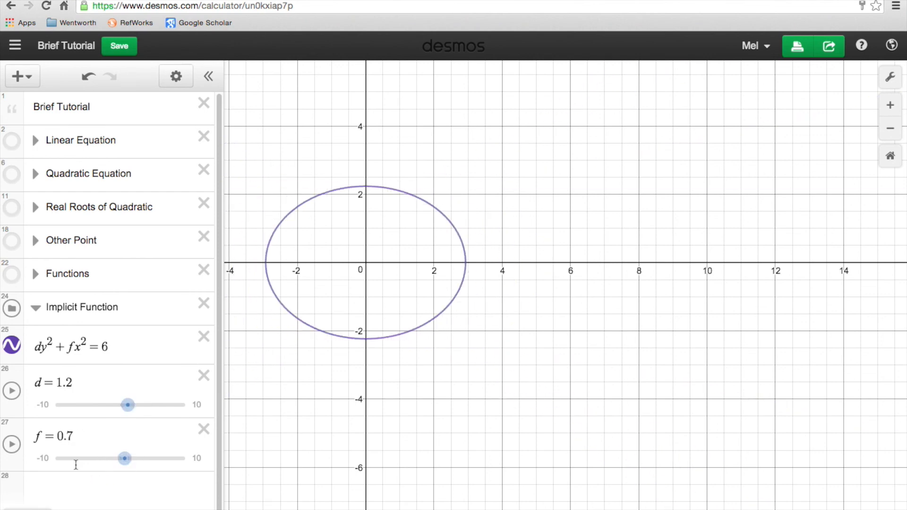
Move the equation dy^2 + fx^2 = 6 and the d and f sliders into the Implicit Function folder and collapse it.
left_click(15, 331)
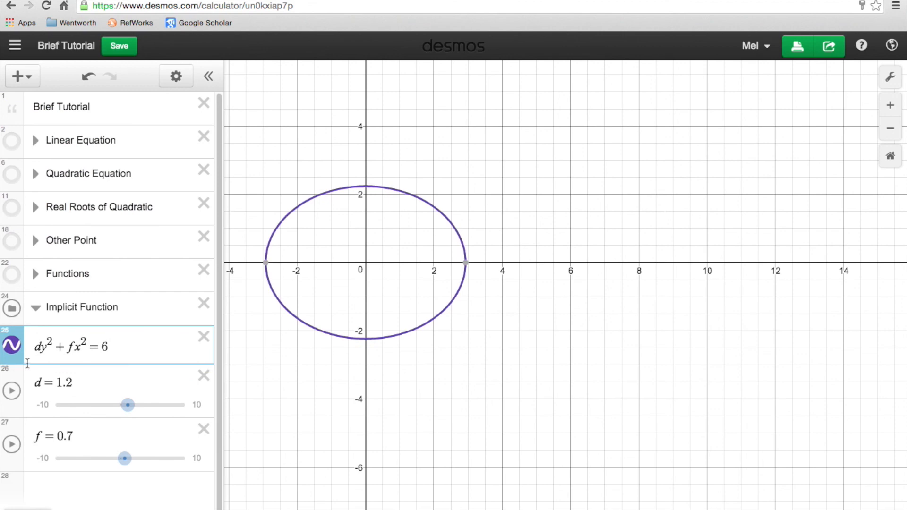
left_click_drag(15, 334, 44, 327)
left_click_drag(14, 371, 30, 374)
left_click_drag(13, 424, 42, 431)
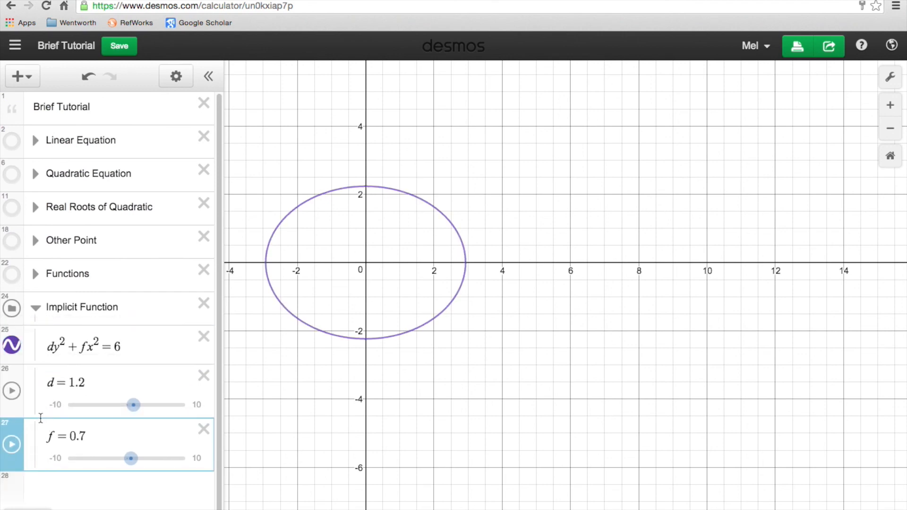
left_click(35, 307)
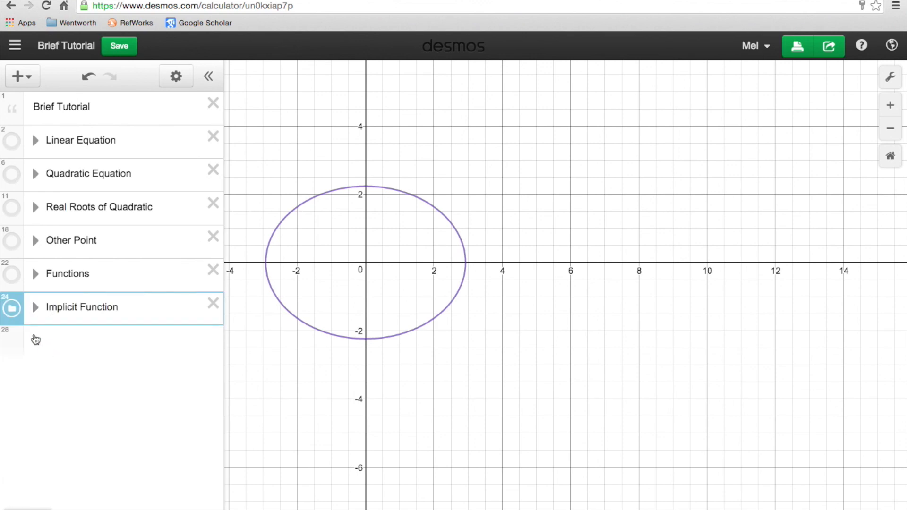
Show the graphs of the Functions, Quadratic Equation, Real Roots of Quadratic, Other Point and Linear Equation folders.
left_click(12, 275)
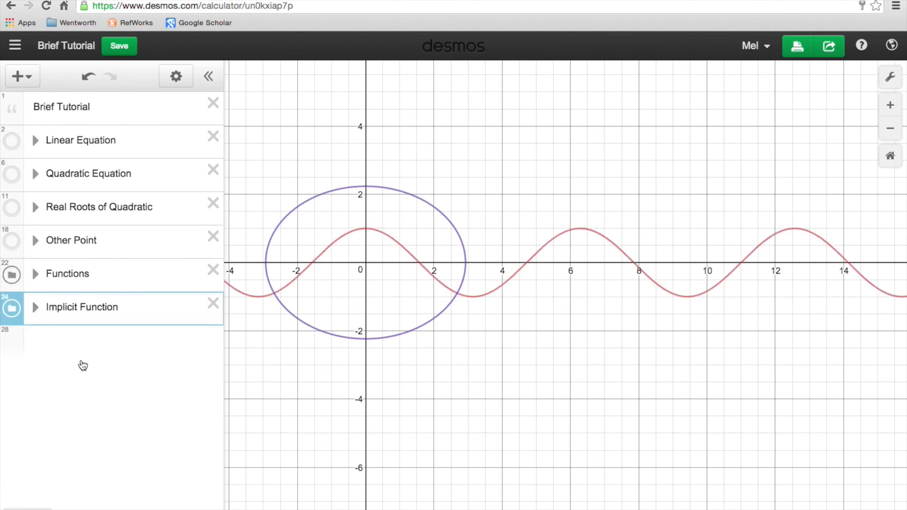
left_click(11, 174)
left_click(12, 208)
left_click(13, 242)
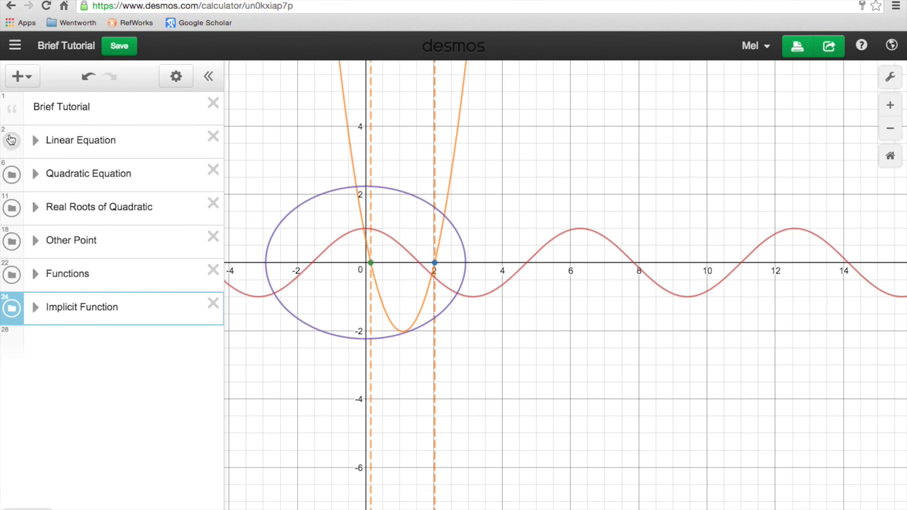
left_click(12, 140)
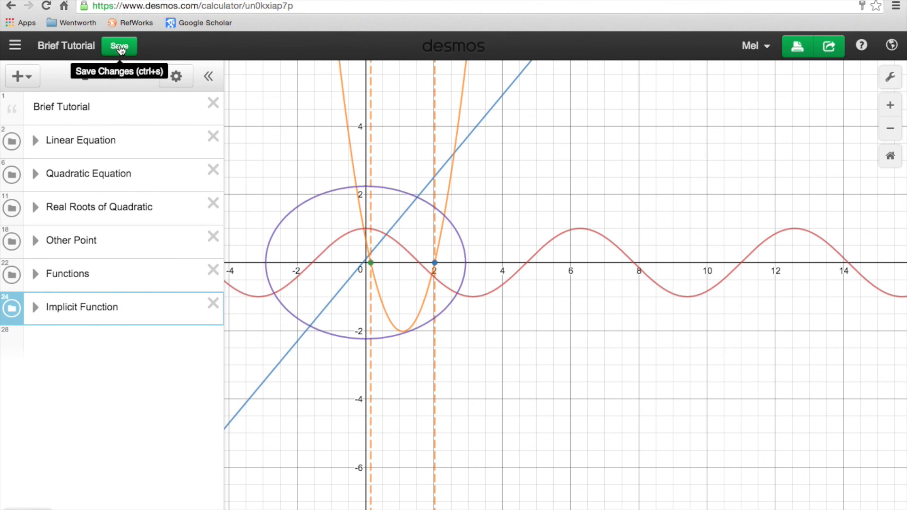
Save the changes to the Brief Tutorial graph and open the list of saved graphs.
left_click(120, 46)
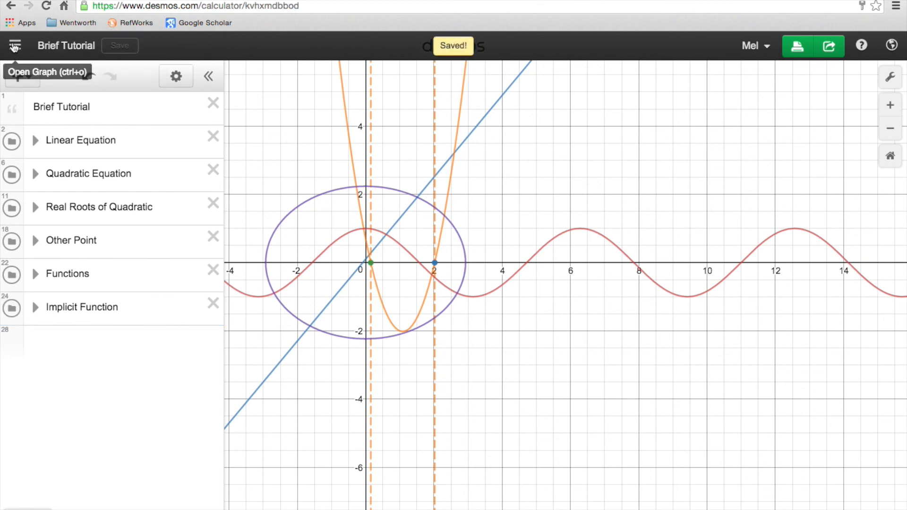
left_click(16, 45)
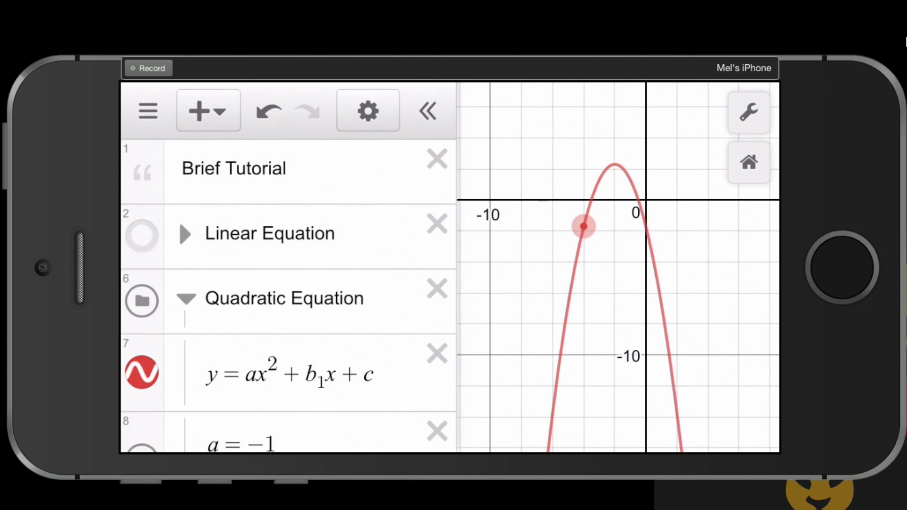
In Desmos on the phone, set the x_p slider in the Other points on Quadratic folder to 0.1.
scroll(288, 297, "down", 3)
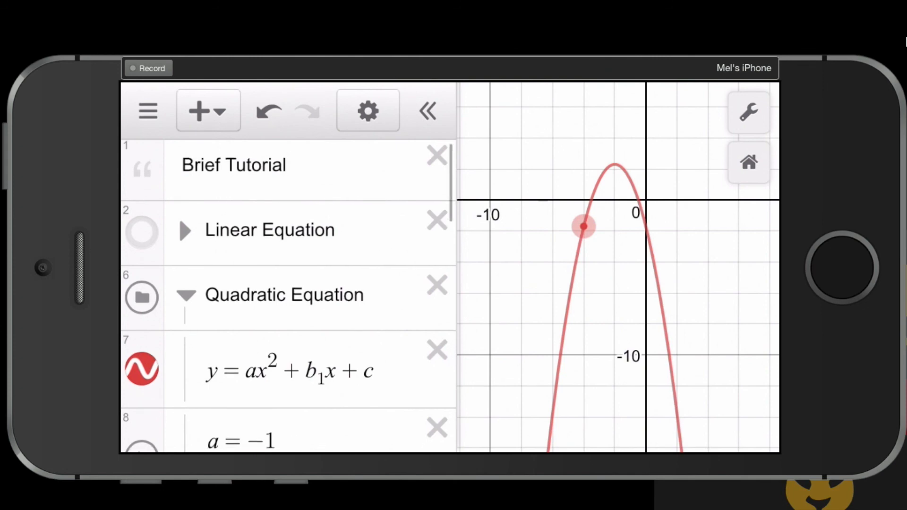
scroll(288, 297, "down", 3)
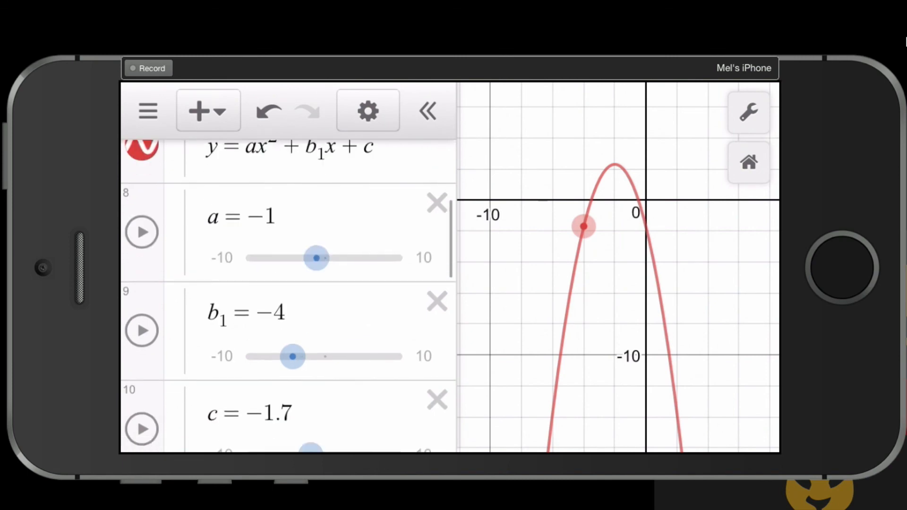
scroll(289, 296, "down", 3)
scroll(288, 296, "down", 3)
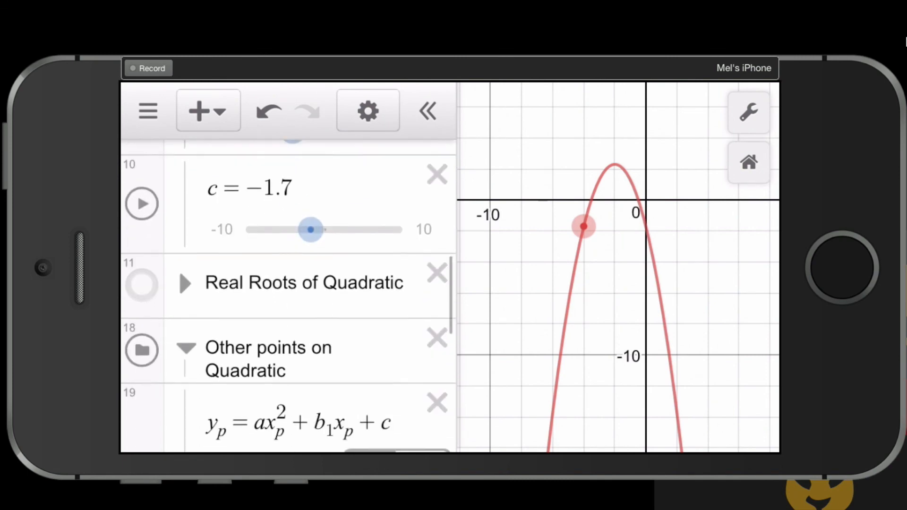
scroll(288, 296, "down", 3)
left_click_drag(292, 359, 324, 359)
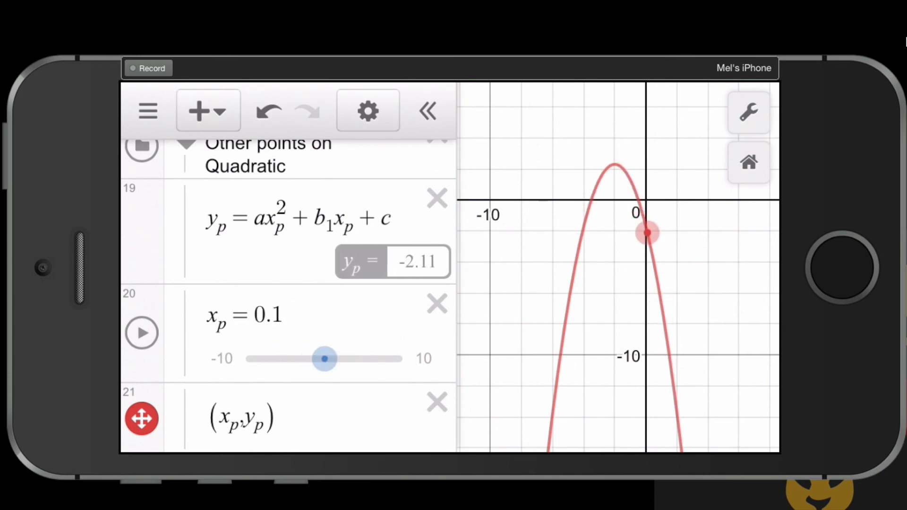